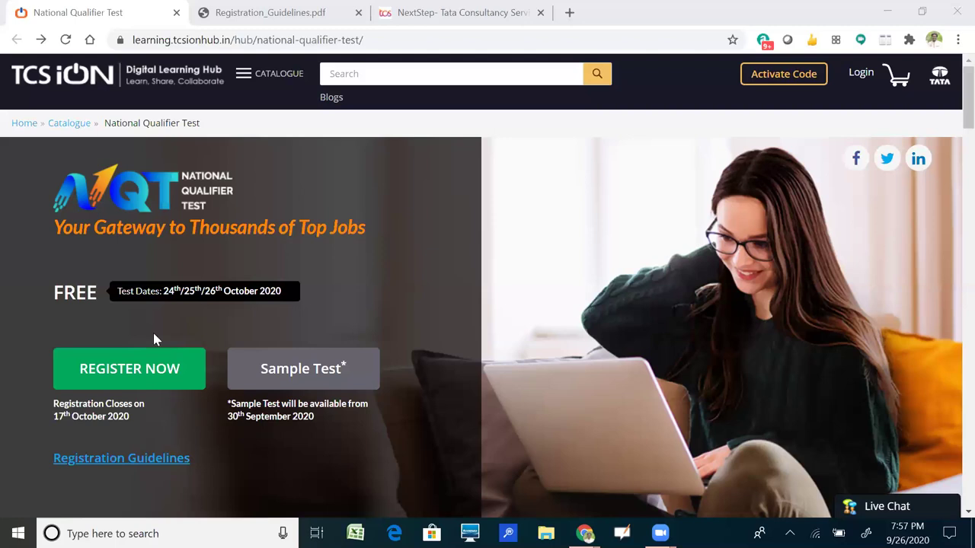
Begin National Qualifier Test registration and reach the Create Account page with Learner selected.
{"action": "left_click", "coordinate": [131, 372]}
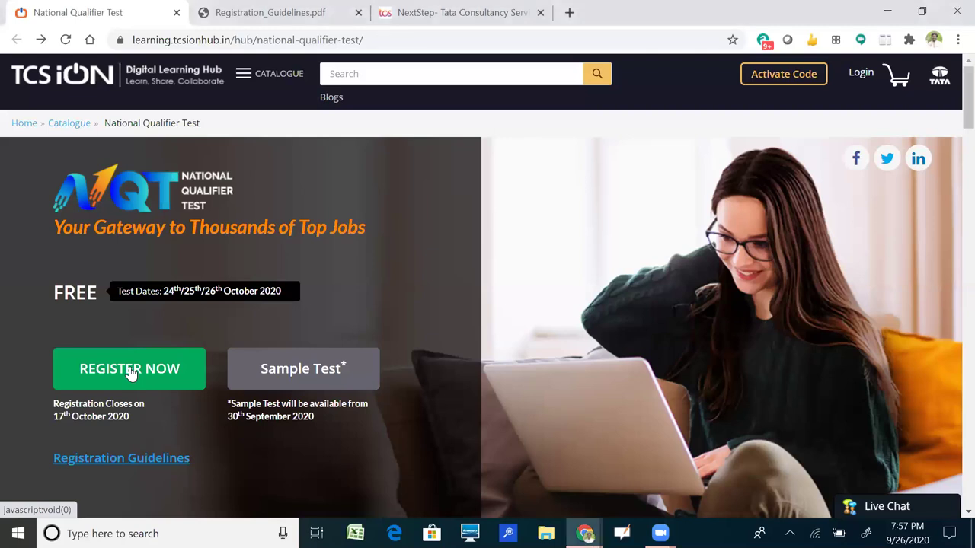
{"action": "left_click", "coordinate": [131, 371]}
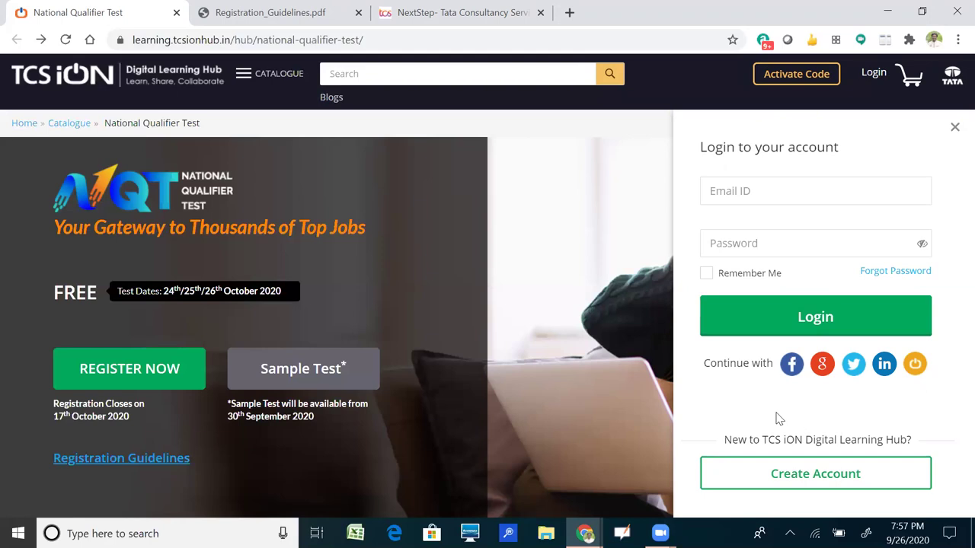
{"action": "left_click", "coordinate": [810, 475]}
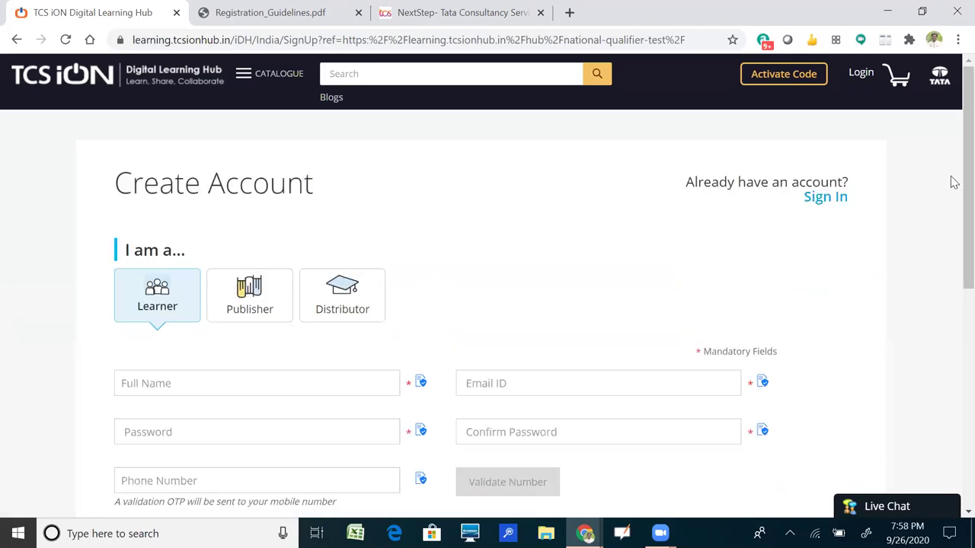
{"action": "scroll", "coordinate": [951, 228], "scroll_direction": "down", "scroll_amount": 2}
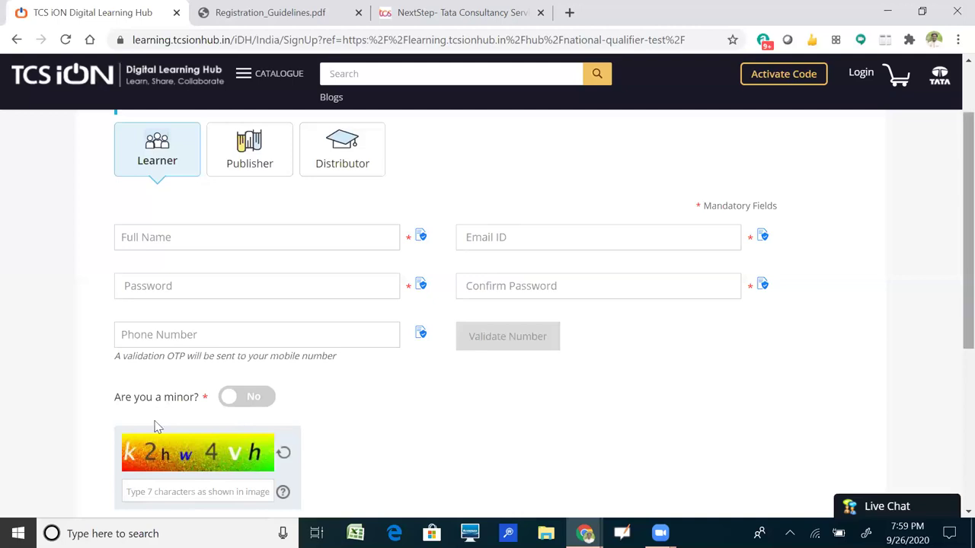
{"action": "scroll", "coordinate": [156, 428], "scroll_direction": "down", "scroll_amount": 1}
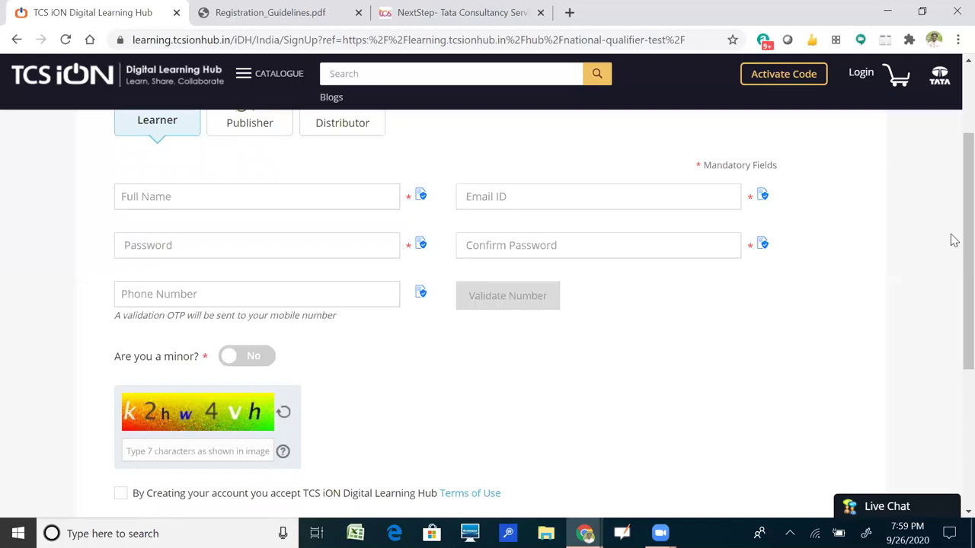
{"action": "scroll", "coordinate": [954, 278], "scroll_direction": "down", "scroll_amount": 1}
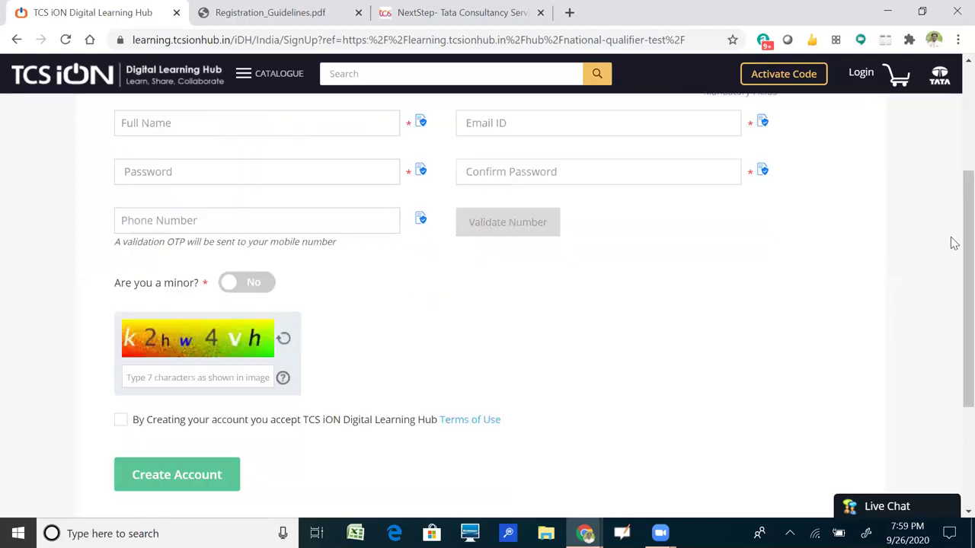
{"action": "scroll", "coordinate": [954, 243], "scroll_direction": "up", "scroll_amount": 2}
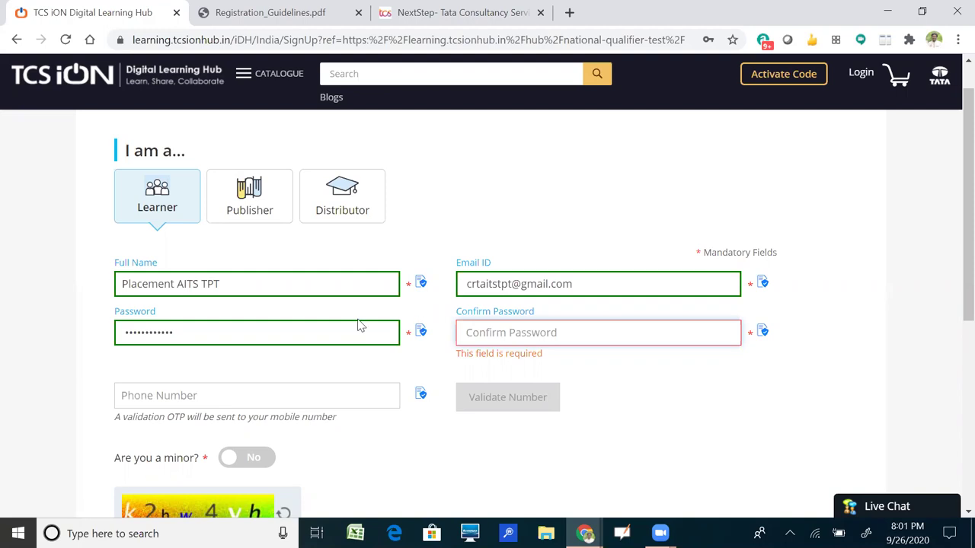
Correct the last character of the password, then move on to Confirm Password.
{"action": "left_click", "coordinate": [302, 329]}
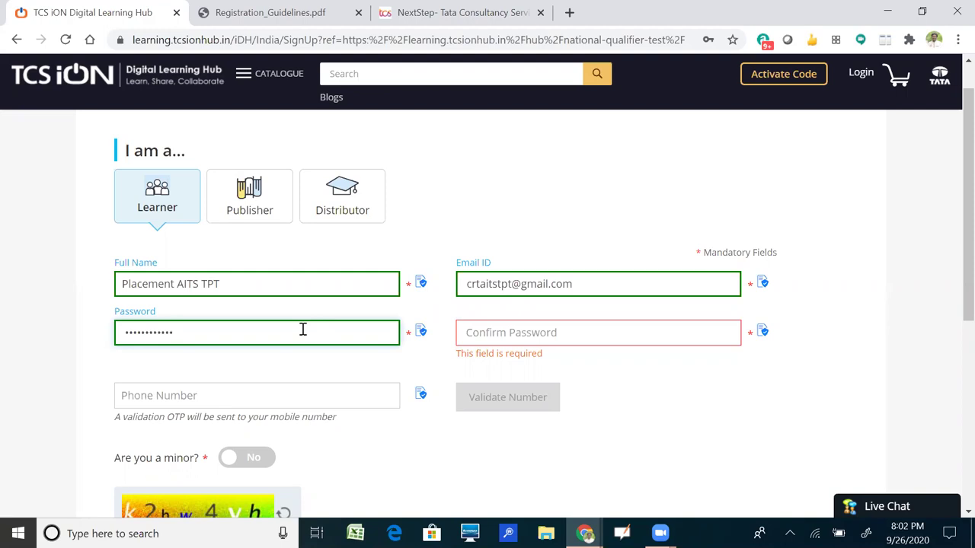
{"action": "key", "text": "BackSpace"}
{"action": "type", "text": "1"}
{"action": "left_click", "coordinate": [503, 328]}
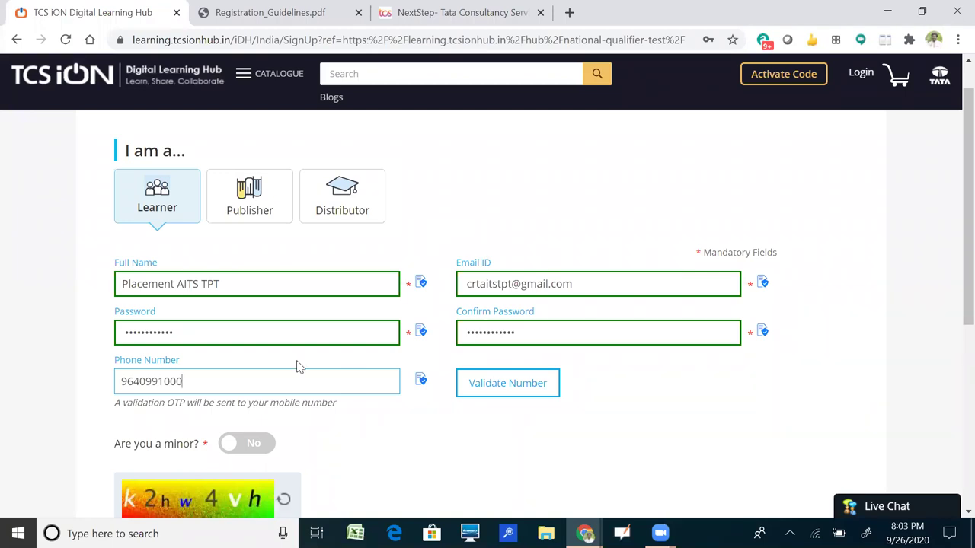
Send an OTP to the phone number and validate it so it shows OTP Verified.
{"action": "left_click", "coordinate": [473, 381]}
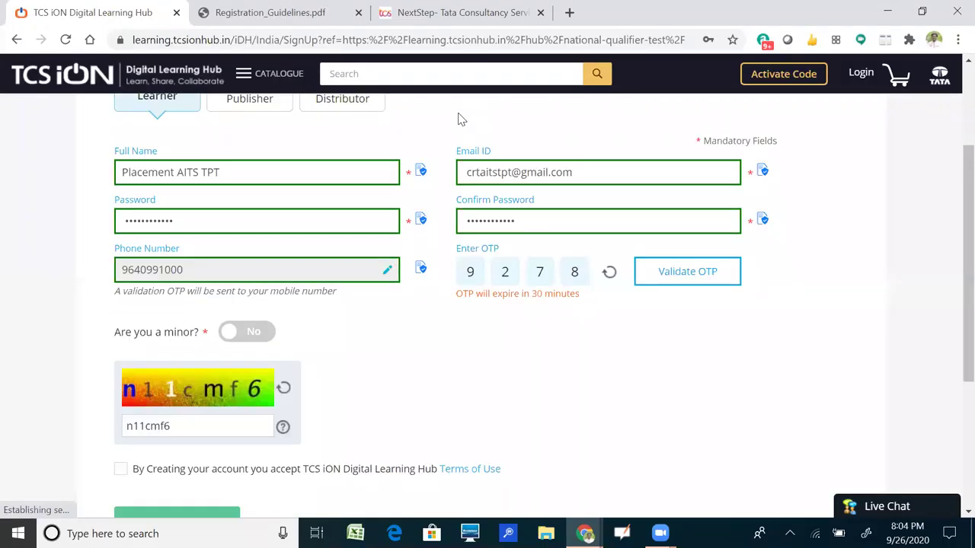
{"action": "left_click", "coordinate": [663, 279]}
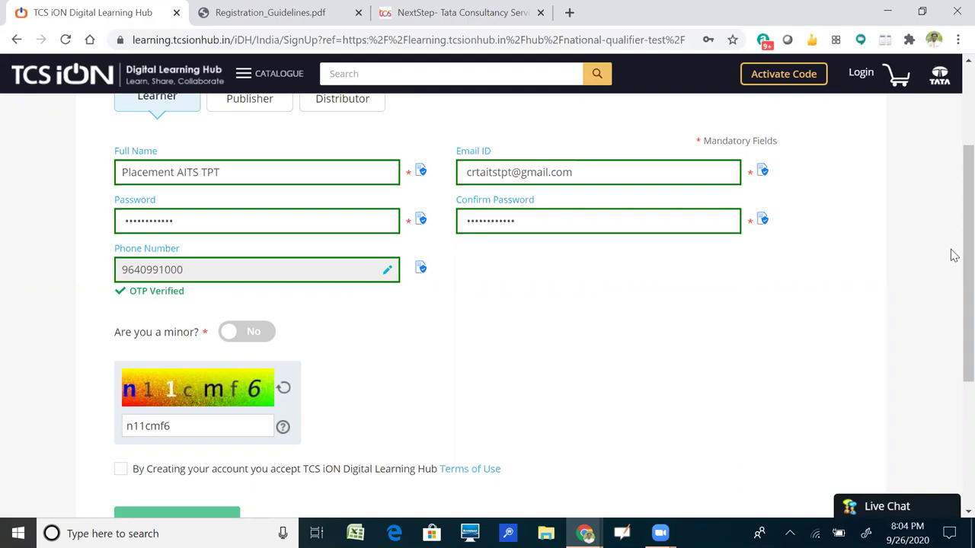
{"action": "scroll", "coordinate": [951, 274], "scroll_direction": "down", "scroll_amount": 1}
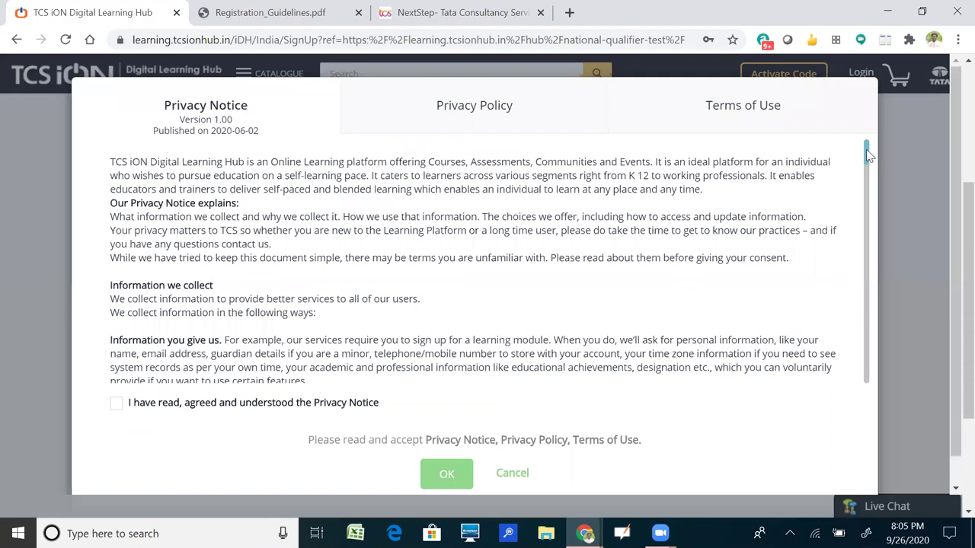
Tick agreement on the Privacy Notice, Privacy Policy and Terms of Use, then confirm with OK.
{"action": "scroll", "coordinate": [874, 295], "scroll_direction": "down", "scroll_amount": 5}
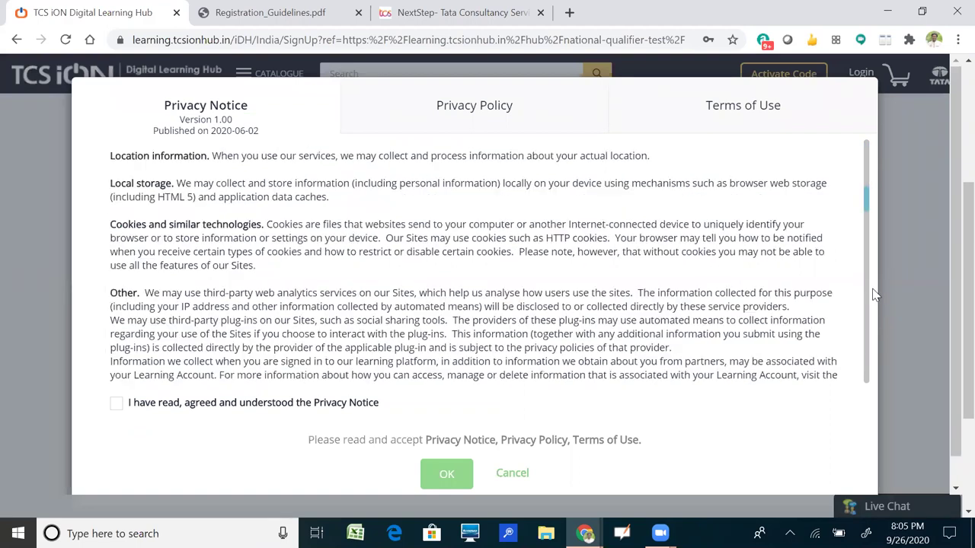
{"action": "scroll", "coordinate": [874, 377], "scroll_direction": "down", "scroll_amount": 5}
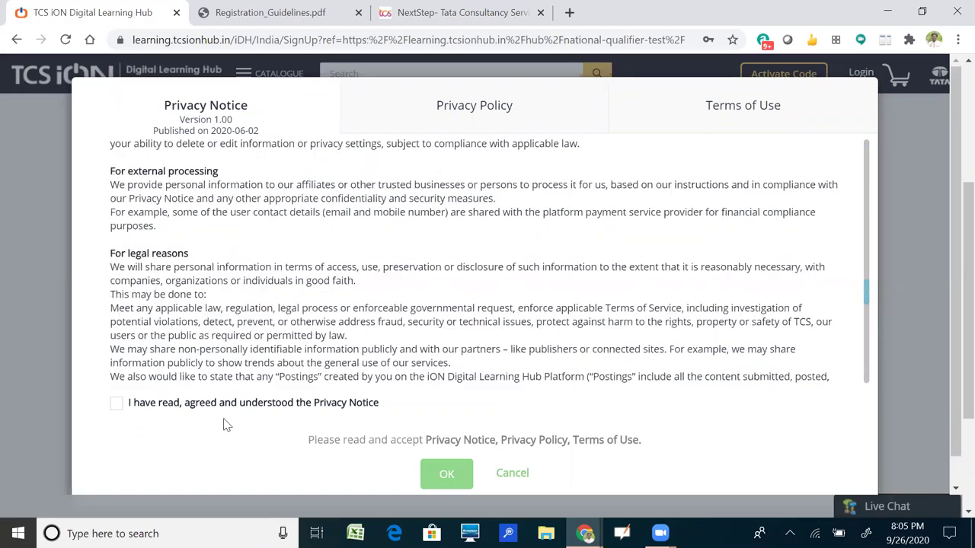
{"action": "left_click", "coordinate": [113, 410]}
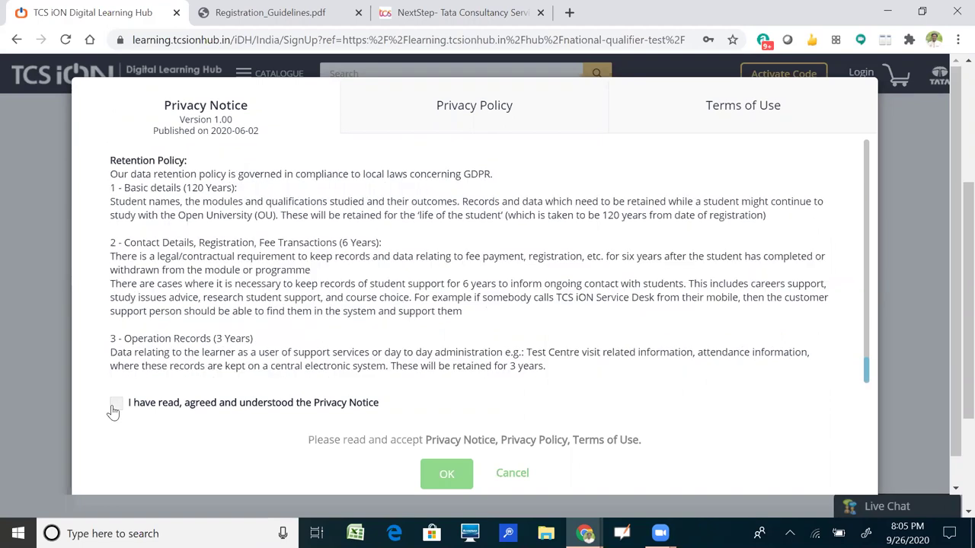
{"action": "left_click", "coordinate": [309, 403]}
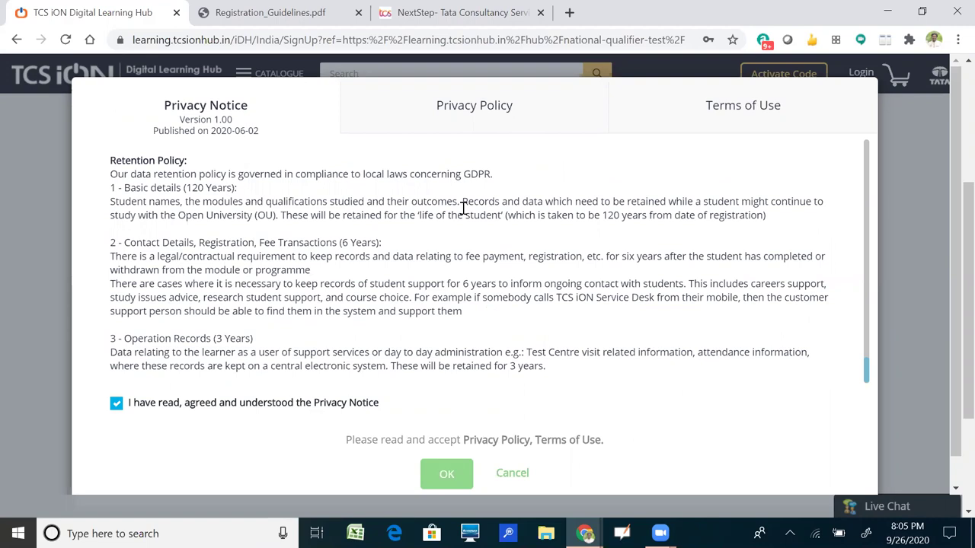
{"action": "left_click", "coordinate": [468, 105]}
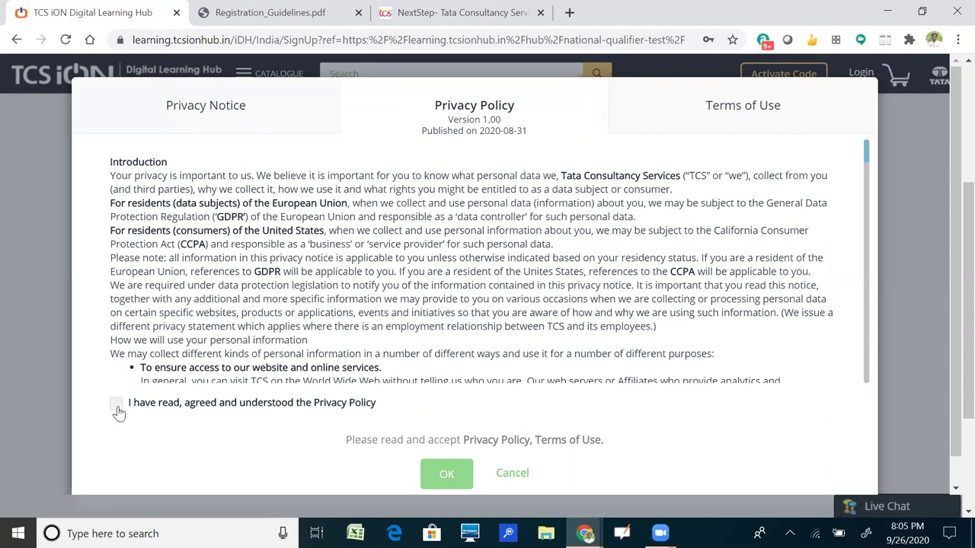
{"action": "left_click", "coordinate": [727, 120]}
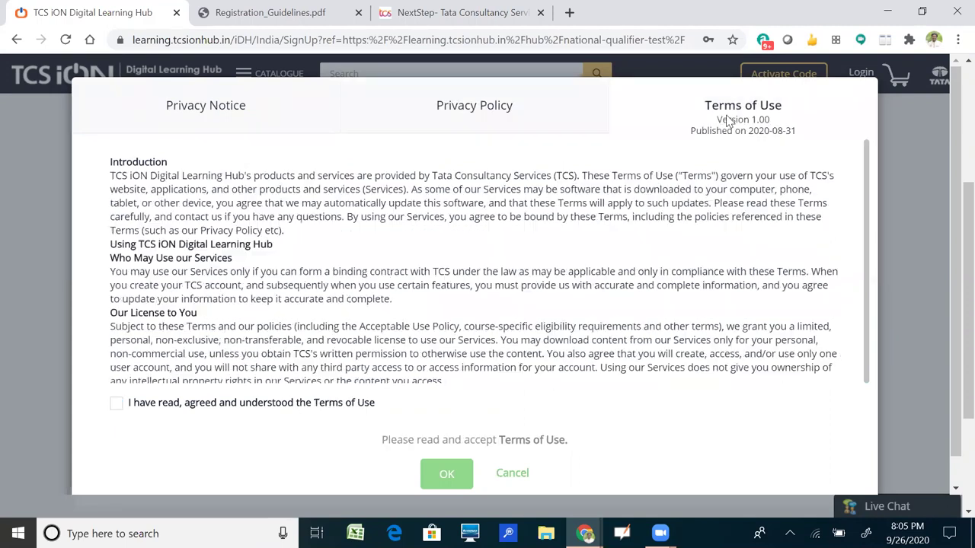
{"action": "left_click", "coordinate": [116, 402]}
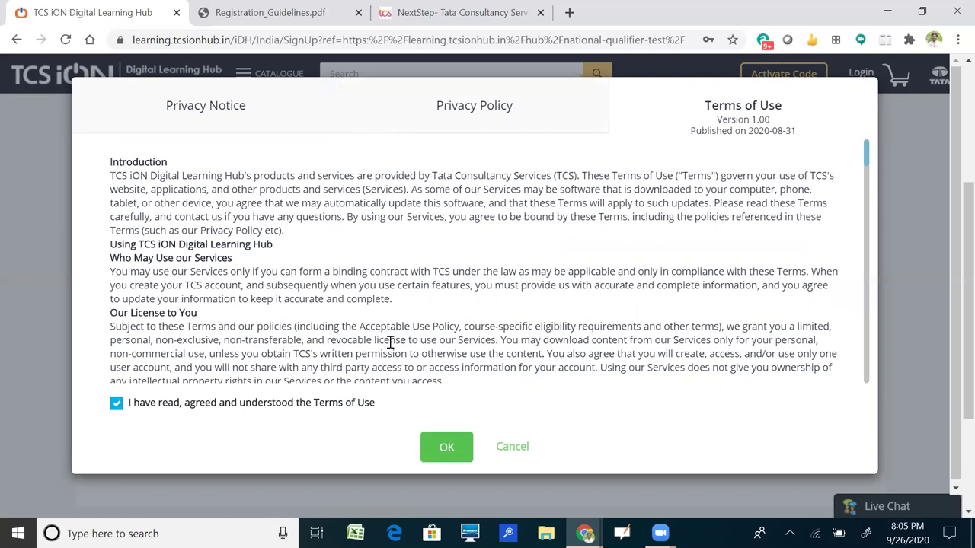
{"action": "left_click", "coordinate": [447, 450]}
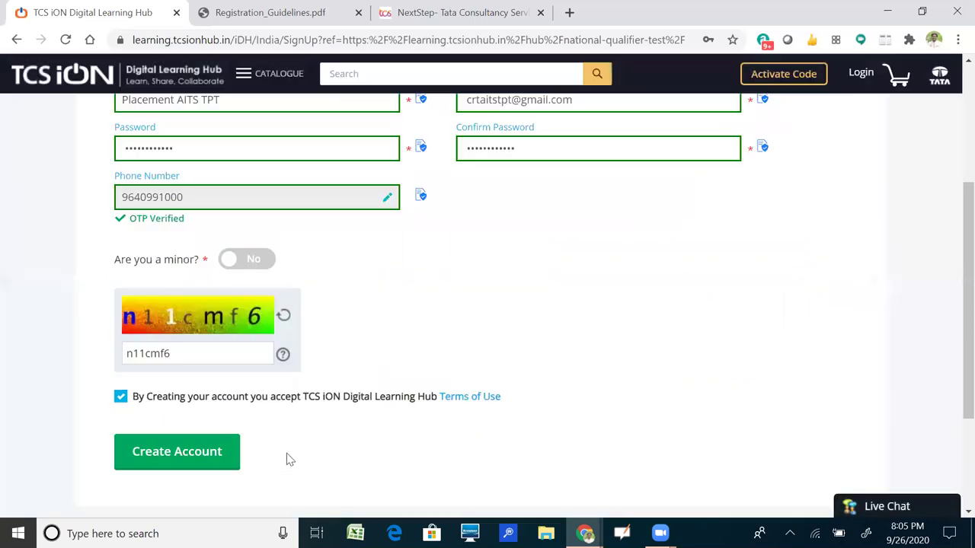
Submit the new account and dismiss Chrome's save-password prompt.
{"action": "left_click", "coordinate": [189, 451]}
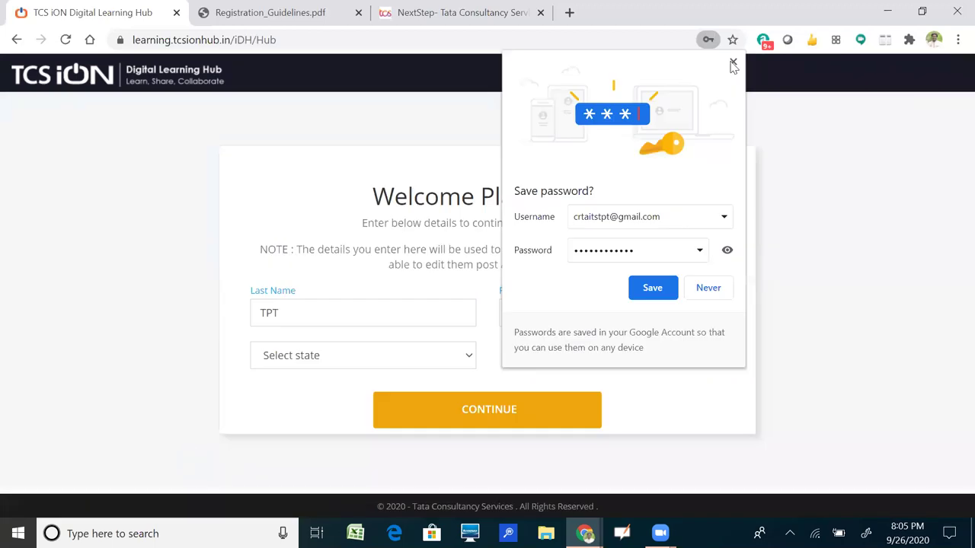
{"action": "left_click", "coordinate": [773, 135]}
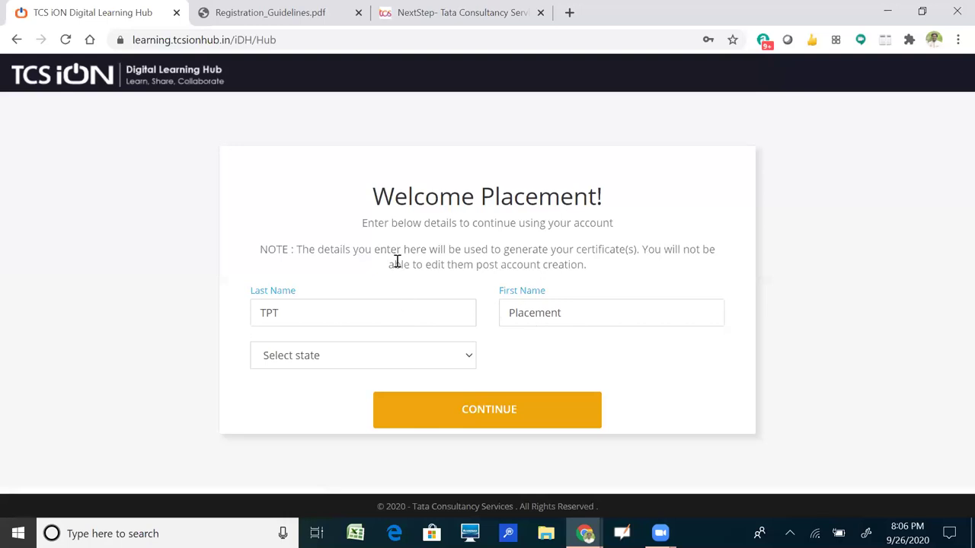
Select Andhra Pradesh as the state on the welcome page and continue.
{"action": "left_click", "coordinate": [448, 359]}
{"action": "type", "text": "ta"}
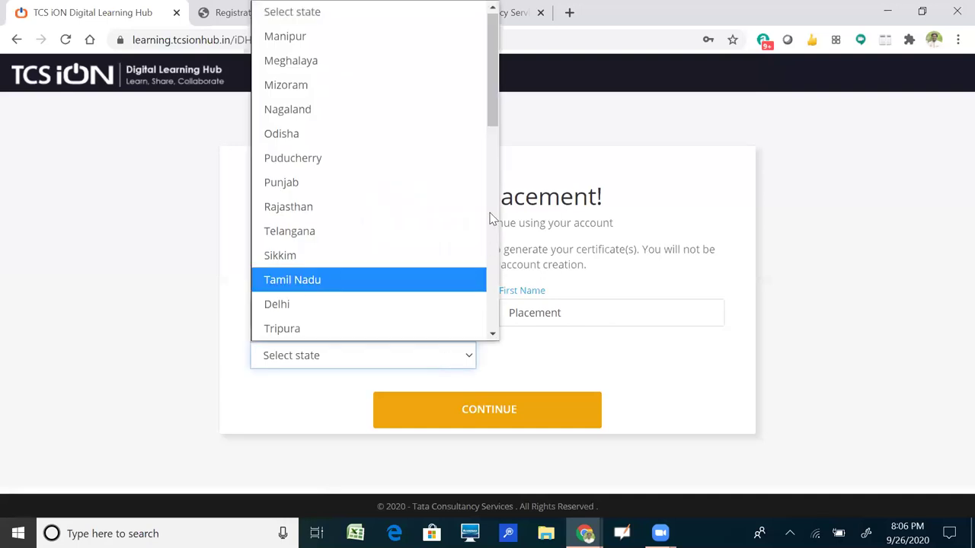
{"action": "left_click", "coordinate": [491, 218]}
{"action": "left_click_drag", "start_coordinate": [491, 218], "coordinate": [492, 300]}
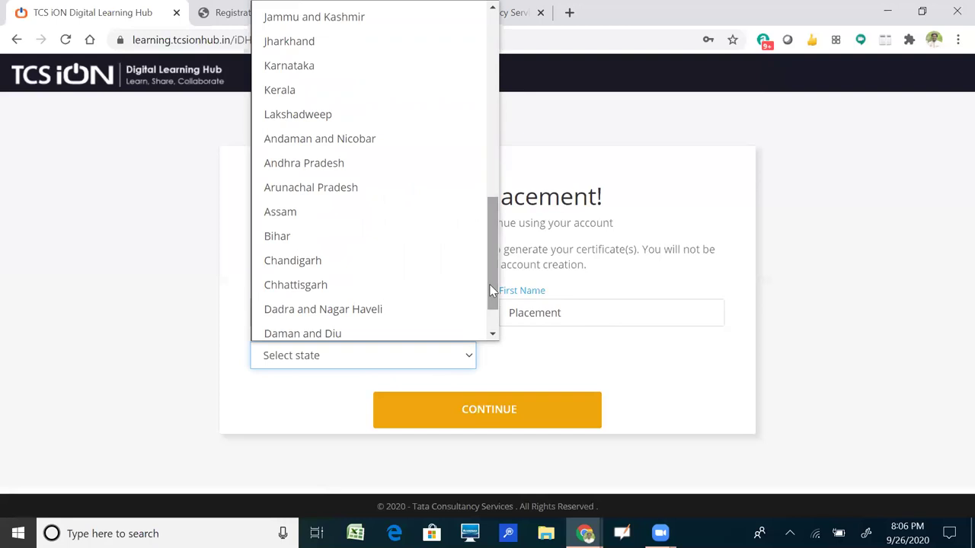
{"action": "left_click", "coordinate": [342, 165]}
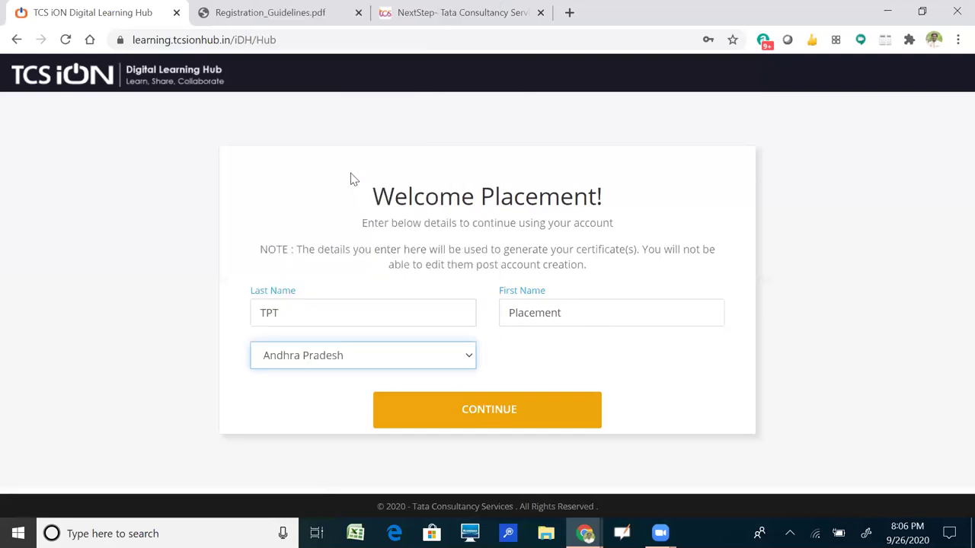
{"action": "left_click", "coordinate": [490, 425]}
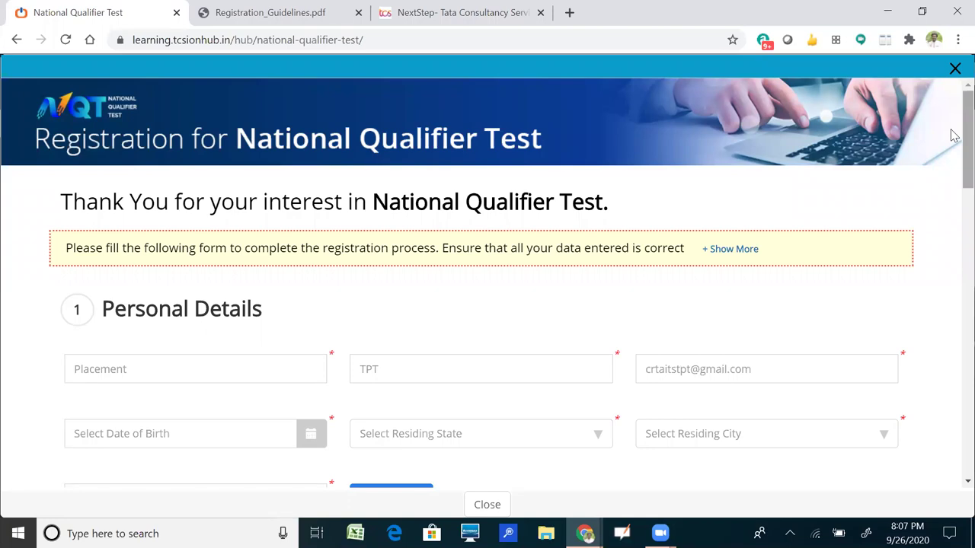
Open the date-of-birth calendar and choose ANDHRA PRADESH as the residing state.
{"action": "scroll", "coordinate": [950, 155], "scroll_direction": "down", "scroll_amount": 1}
{"action": "scroll", "coordinate": [950, 156], "scroll_direction": "down", "scroll_amount": 1}
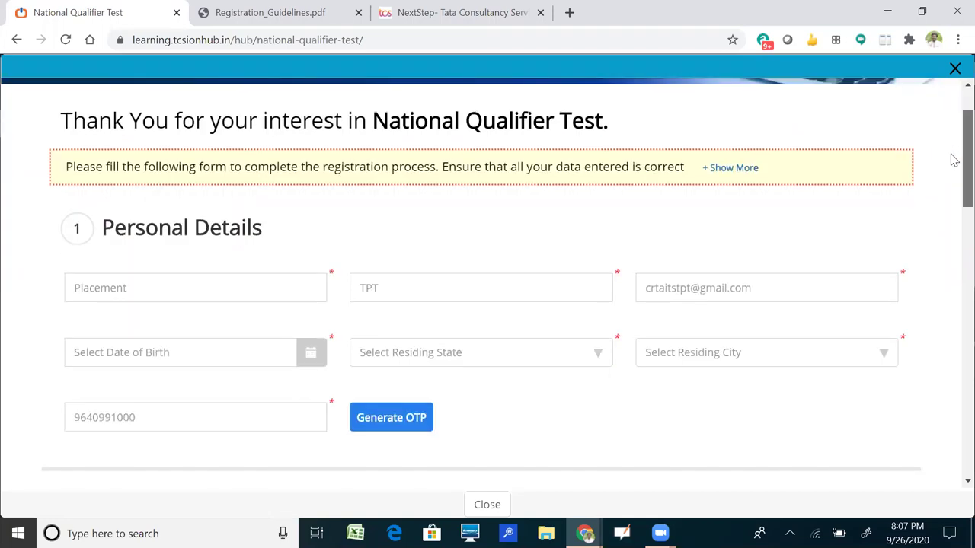
{"action": "scroll", "coordinate": [950, 160], "scroll_direction": "down", "scroll_amount": 1}
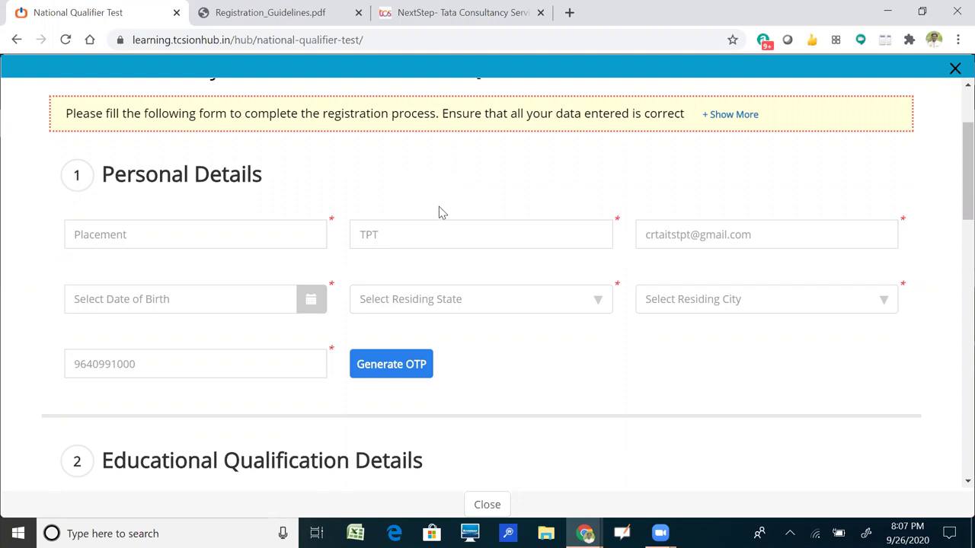
{"action": "left_click", "coordinate": [312, 302]}
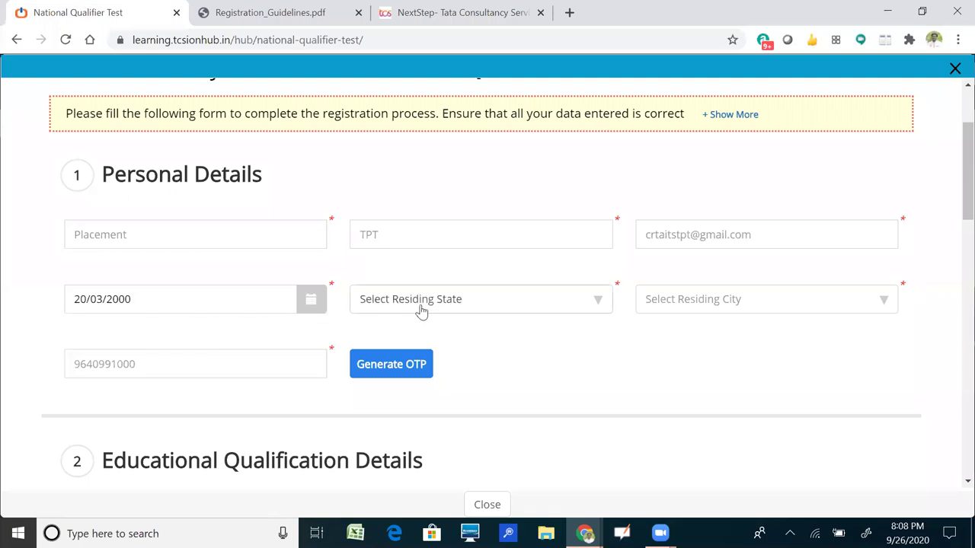
{"action": "left_click", "coordinate": [479, 303]}
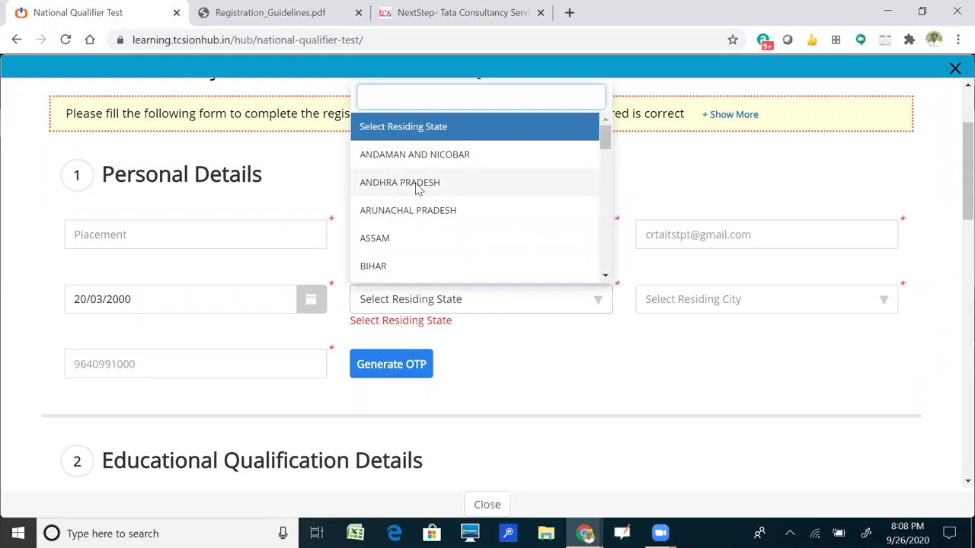
{"action": "left_click", "coordinate": [571, 312]}
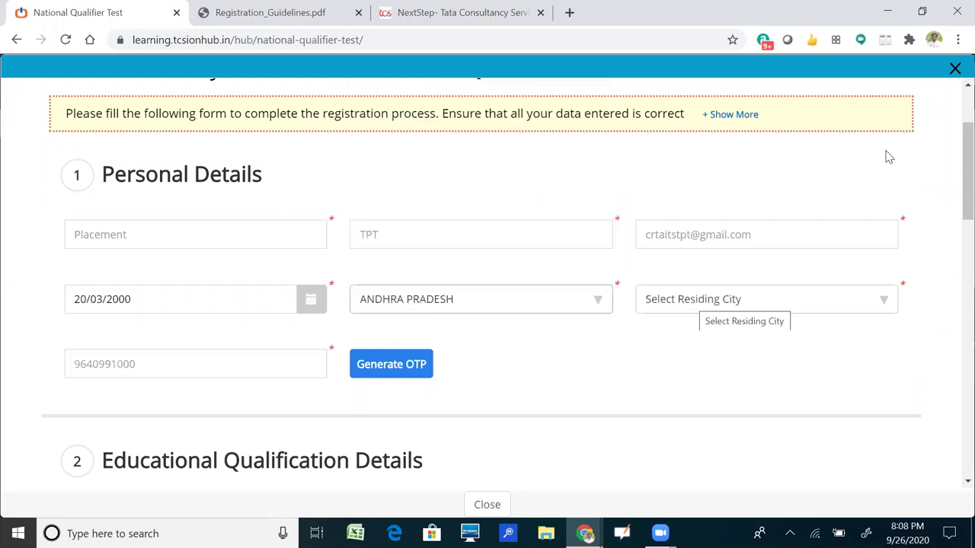
Set the residing city to TIRUPATI and request an OTP for the mobile number.
{"action": "left_click", "coordinate": [875, 298]}
{"action": "scroll", "coordinate": [892, 195], "scroll_direction": "down", "scroll_amount": 3}
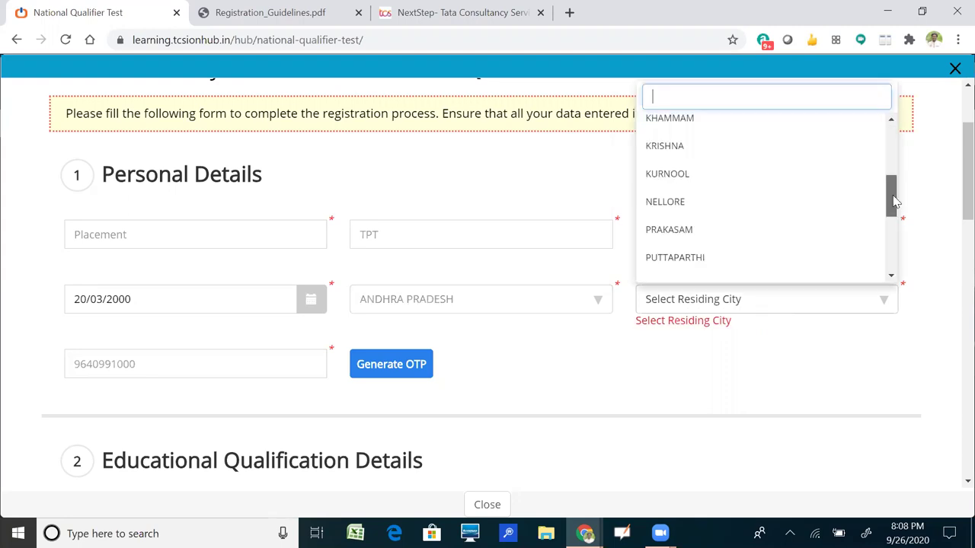
{"action": "scroll", "coordinate": [749, 191], "scroll_direction": "down", "scroll_amount": 2}
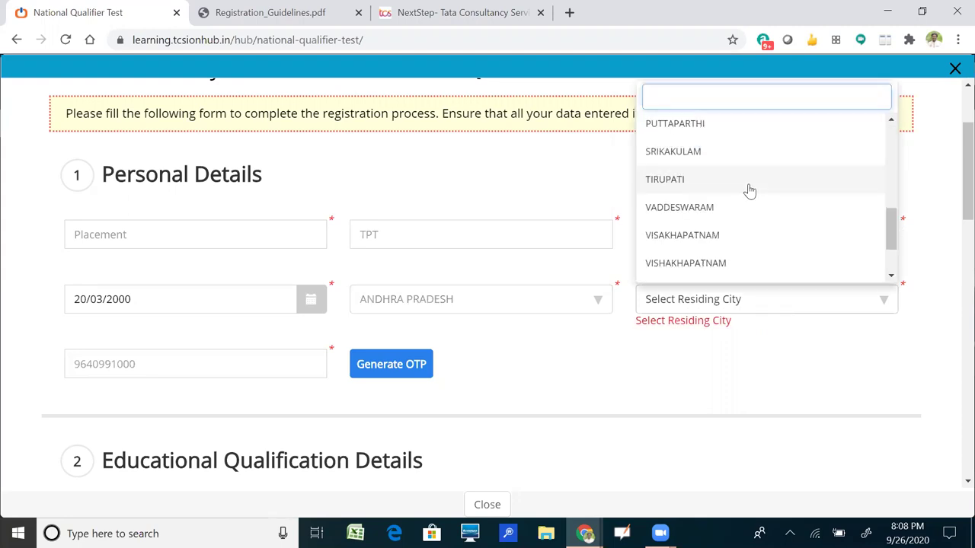
{"action": "left_click", "coordinate": [750, 188]}
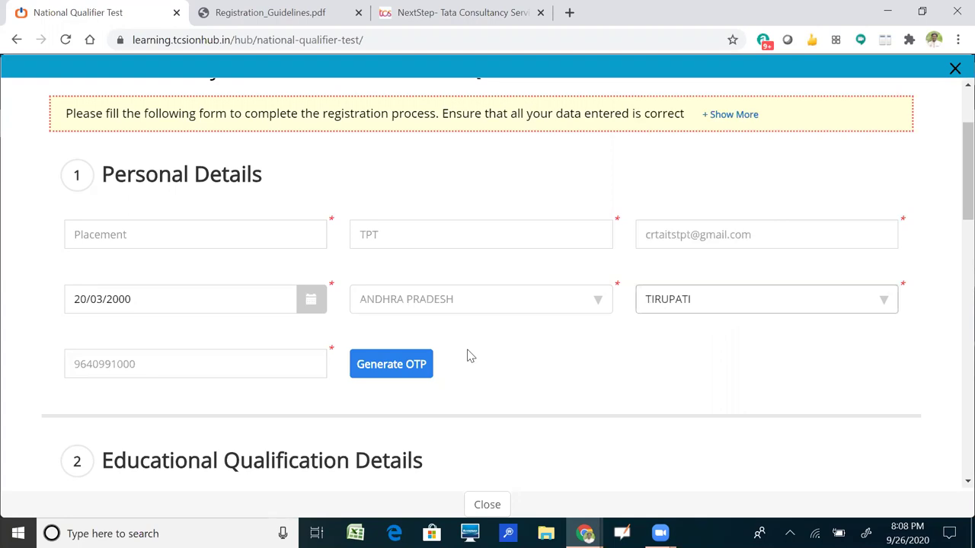
{"action": "left_click", "coordinate": [402, 370]}
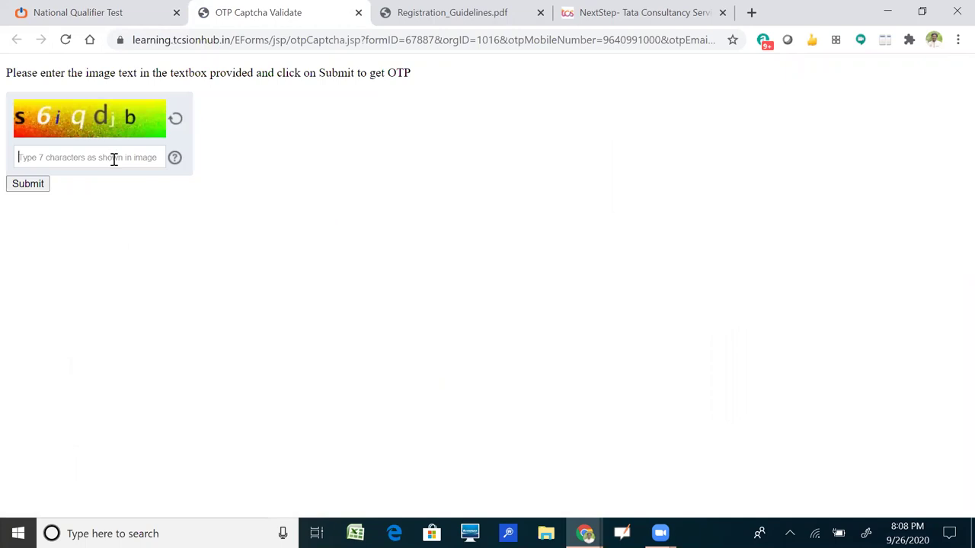
Enter the captcha characters shown in the image and submit them to receive the OTP.
{"action": "type", "text": "s6iqdjb"}
{"action": "left_click", "coordinate": [38, 189]}
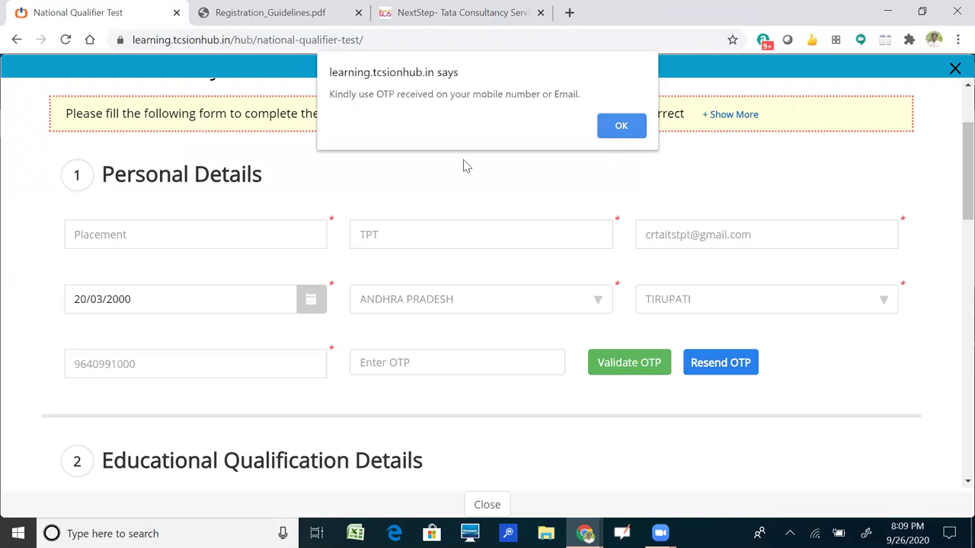
Dismiss the OTP-sent notice, then the OTP-validated confirmation for the mobile number.
{"action": "key", "text": "Return"}
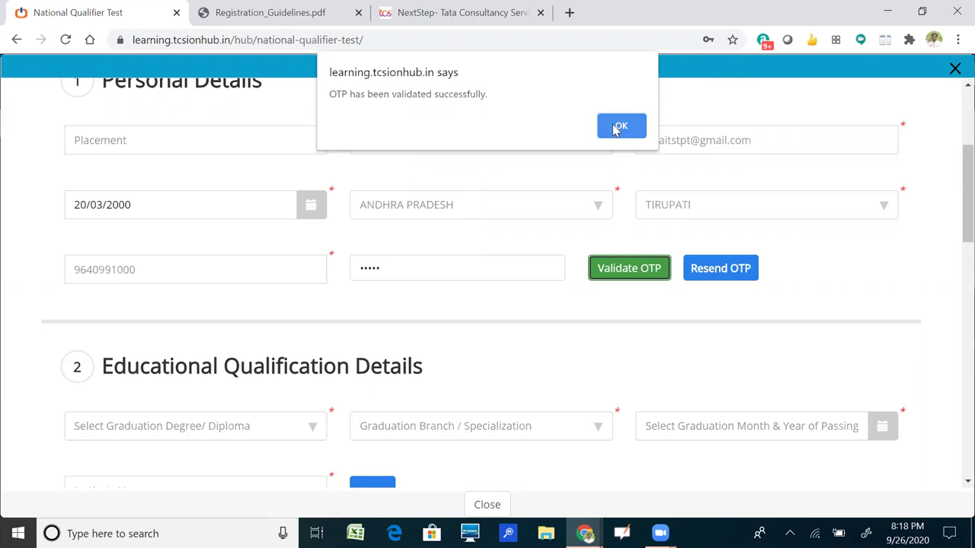
{"action": "key", "text": "Return"}
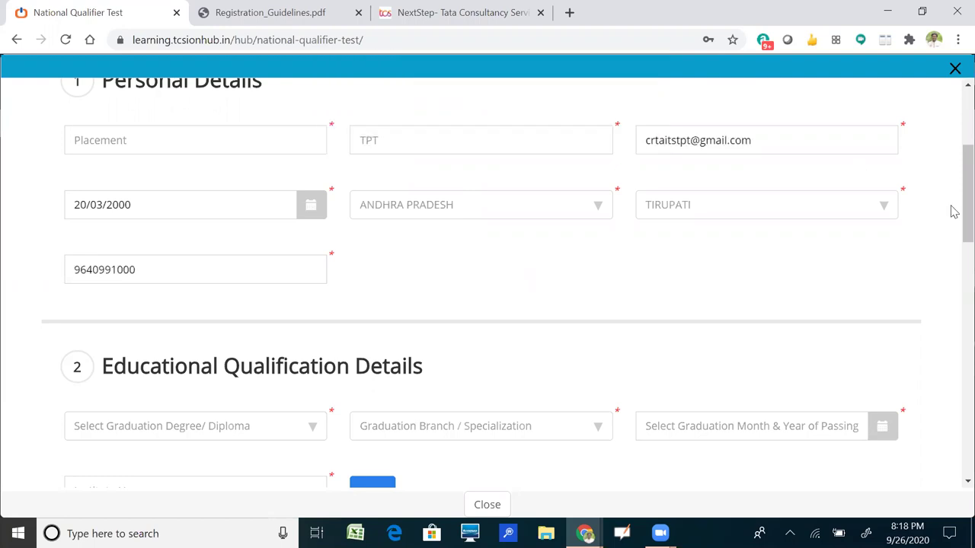
Choose Bachelor of Technology - B.Tech. as the graduation degree.
{"action": "scroll", "coordinate": [954, 213], "scroll_direction": "down", "scroll_amount": 1}
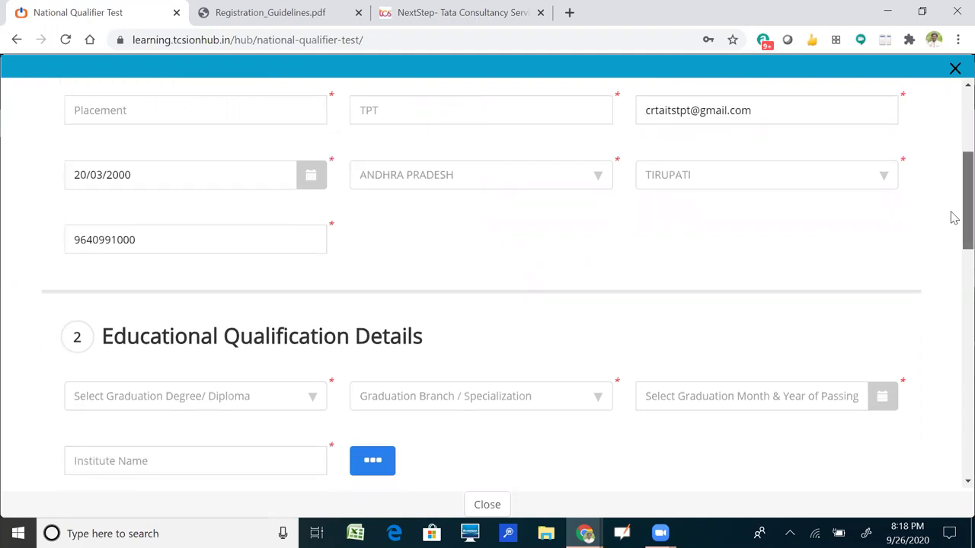
{"action": "scroll", "coordinate": [951, 264], "scroll_direction": "down", "scroll_amount": 2}
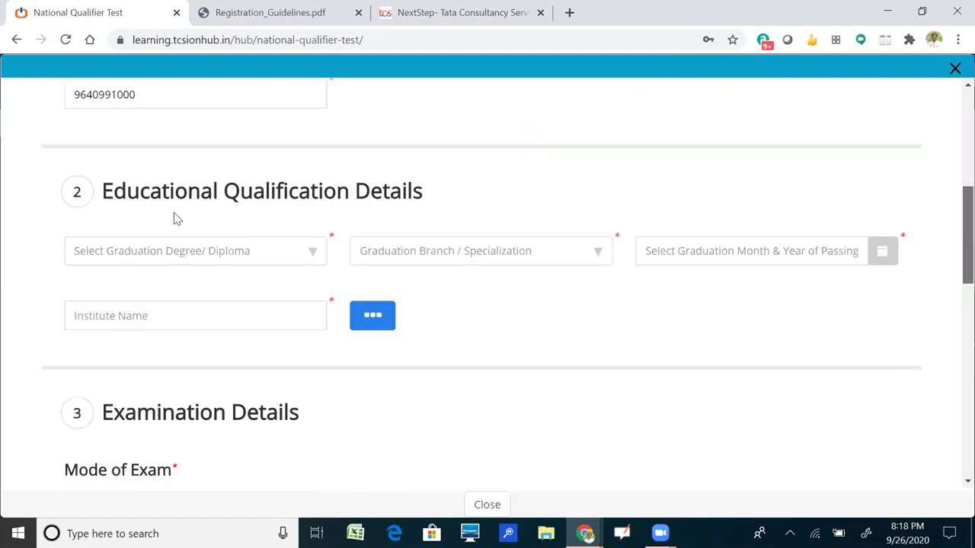
{"action": "scroll", "coordinate": [164, 205], "scroll_direction": "down", "scroll_amount": 1}
{"action": "left_click", "coordinate": [154, 194]}
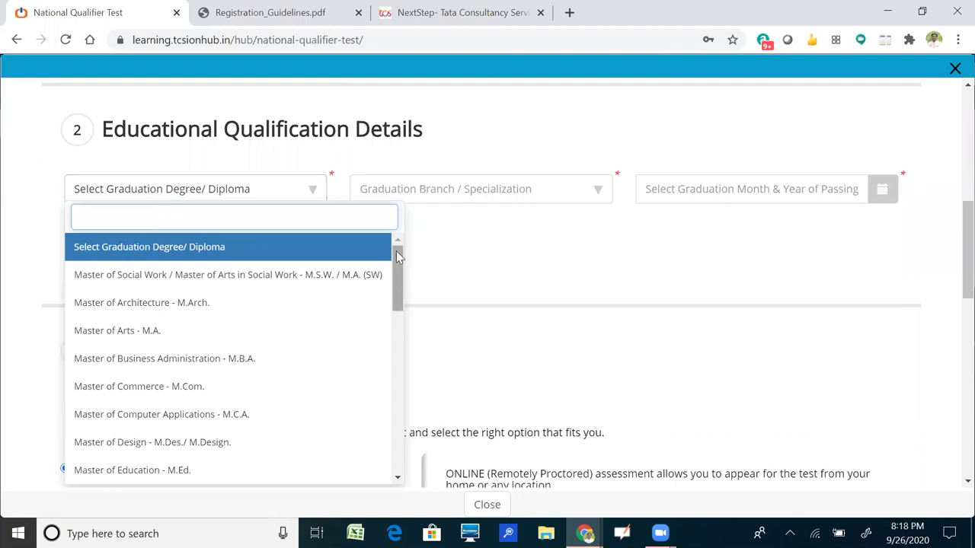
{"action": "left_click_drag", "start_coordinate": [395, 257], "coordinate": [397, 332]}
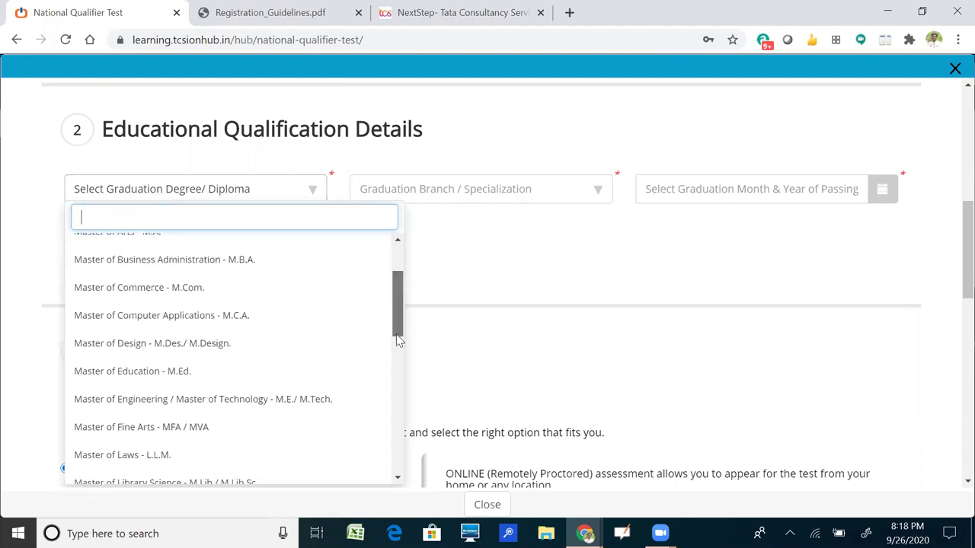
{"action": "scroll", "coordinate": [397, 335], "scroll_direction": "down", "scroll_amount": 3}
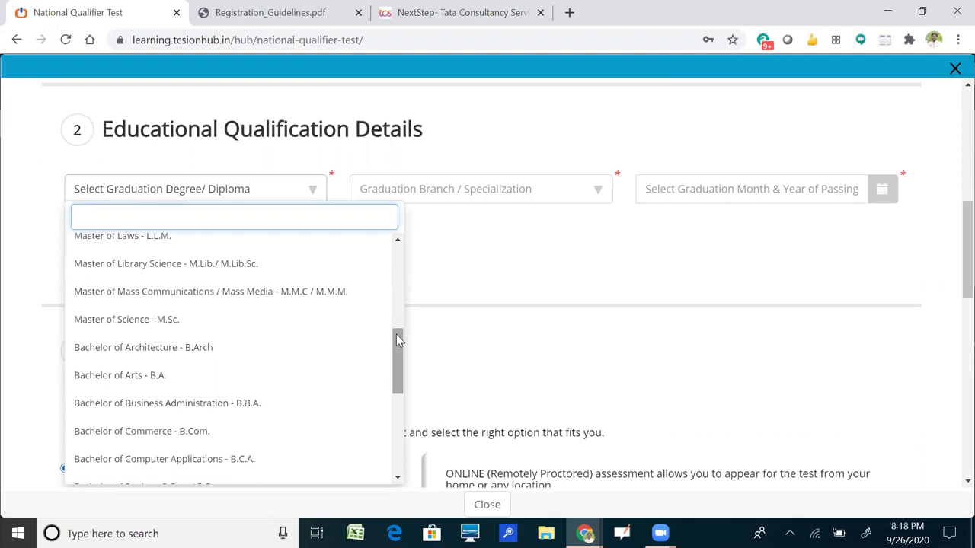
{"action": "scroll", "coordinate": [397, 353], "scroll_direction": "down", "scroll_amount": 2}
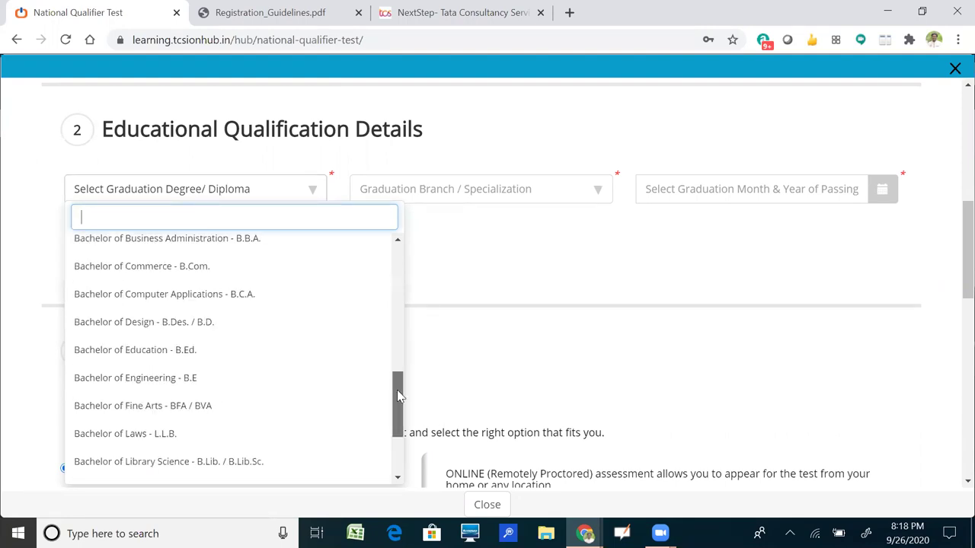
{"action": "scroll", "coordinate": [397, 392], "scroll_direction": "down", "scroll_amount": 1}
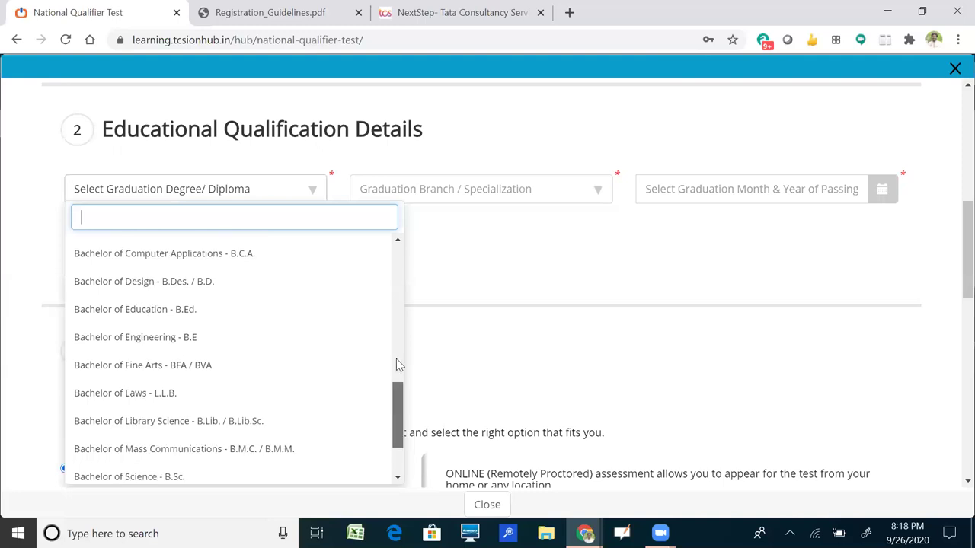
{"action": "scroll", "coordinate": [388, 328], "scroll_direction": "up", "scroll_amount": 4}
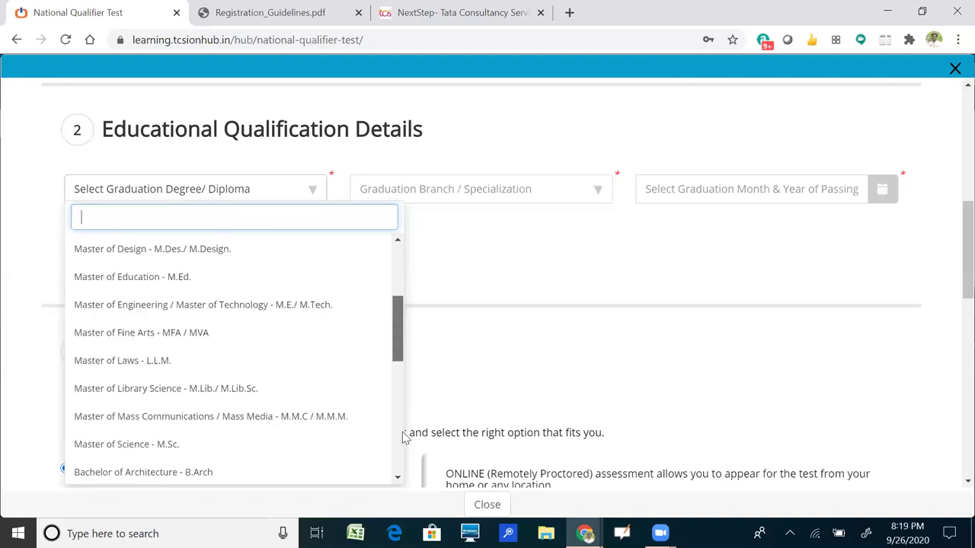
{"action": "scroll", "coordinate": [322, 434], "scroll_direction": "down", "scroll_amount": 5}
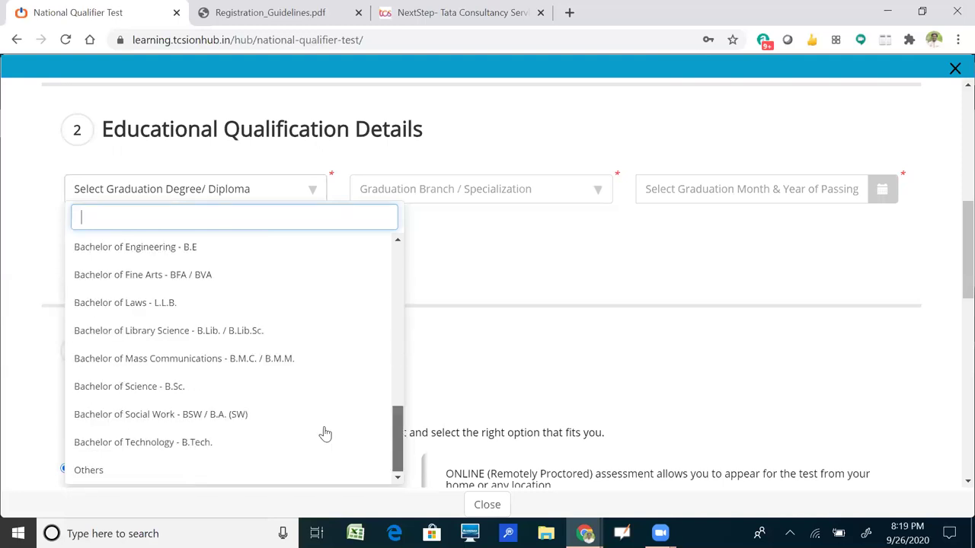
{"action": "left_click", "coordinate": [229, 443]}
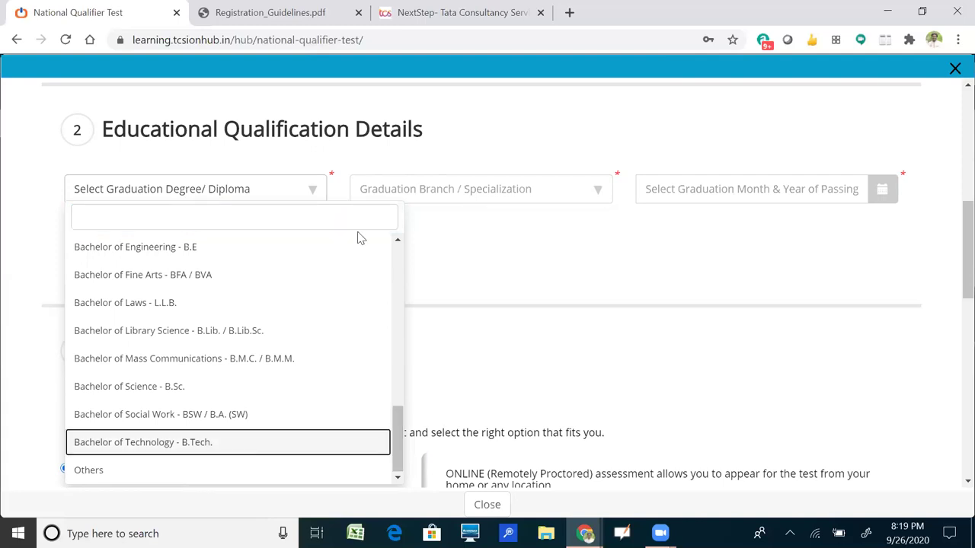
{"action": "left_click", "coordinate": [429, 189]}
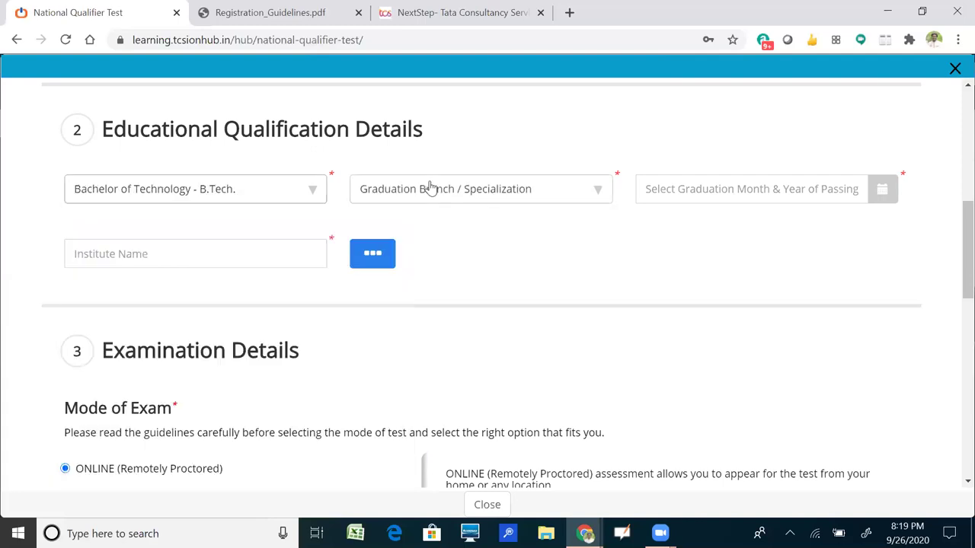
Set the graduation branch to Electronics.
{"action": "left_click", "coordinate": [429, 189]}
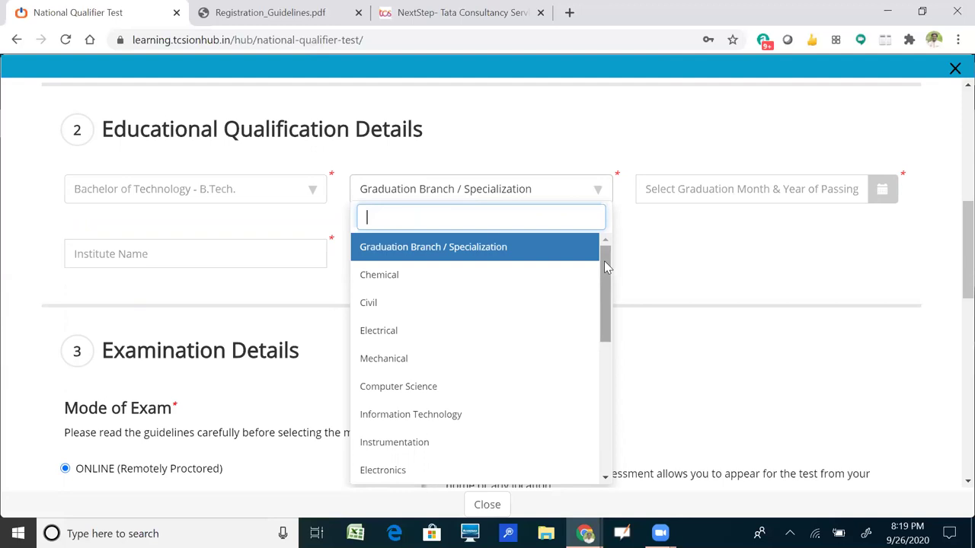
{"action": "left_click_drag", "start_coordinate": [607, 266], "coordinate": [607, 288]}
{"action": "scroll", "coordinate": [561, 325], "scroll_direction": "down", "scroll_amount": 1}
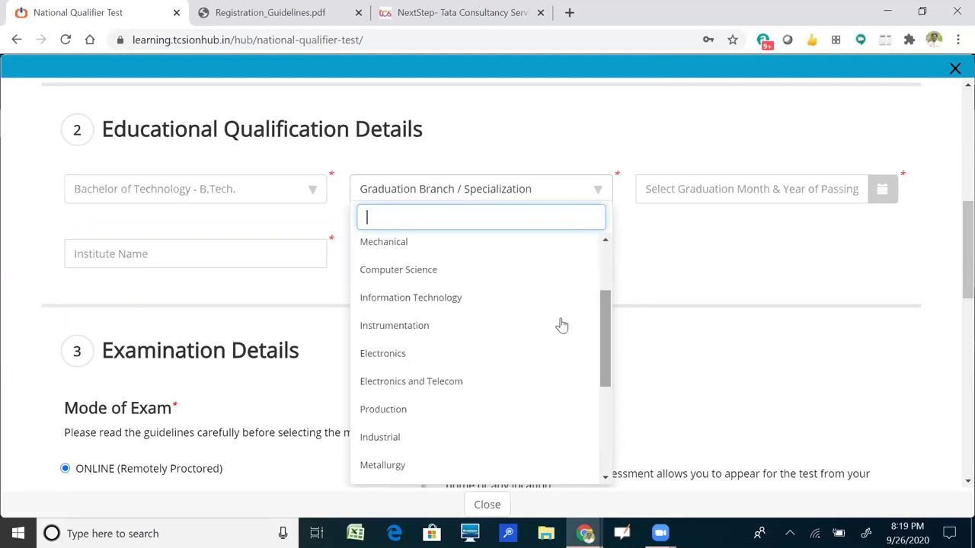
{"action": "left_click", "coordinate": [453, 356]}
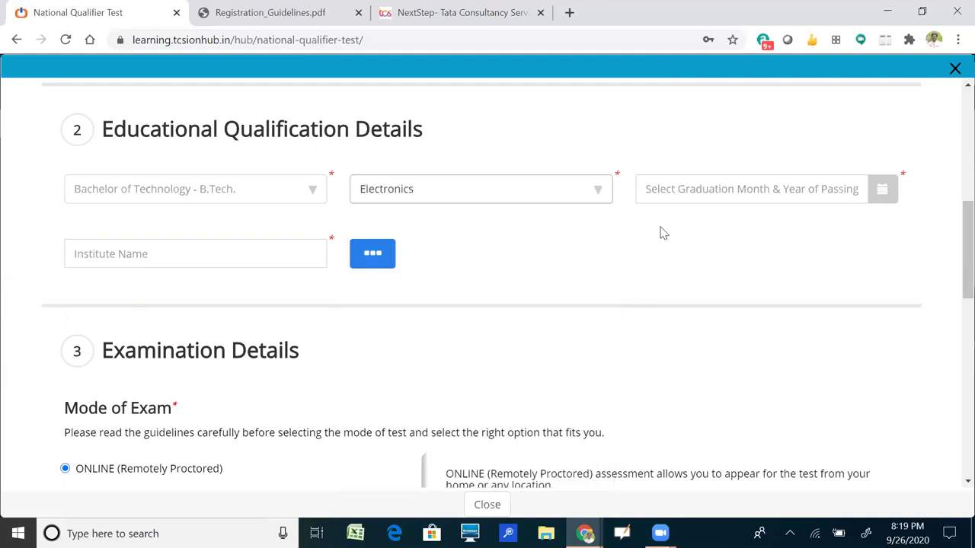
Set the Month & Year of Passing calendar to year 2021 to show its months.
{"action": "left_click", "coordinate": [881, 190]}
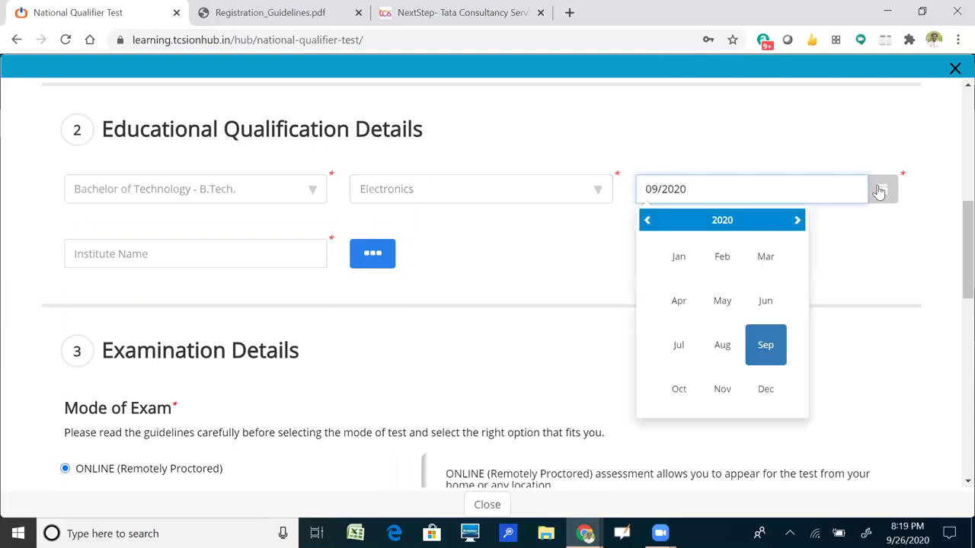
{"action": "left_click", "coordinate": [797, 223]}
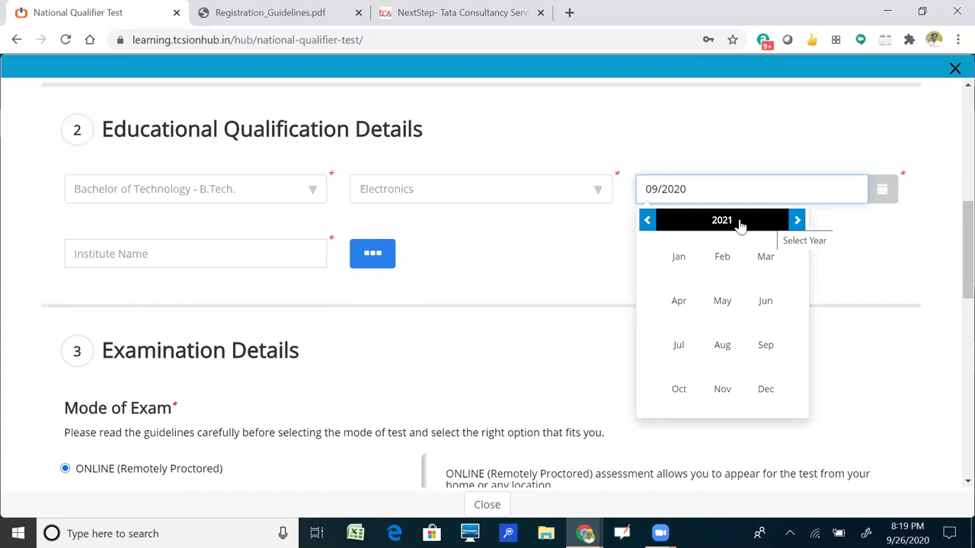
{"action": "left_click", "coordinate": [739, 225]}
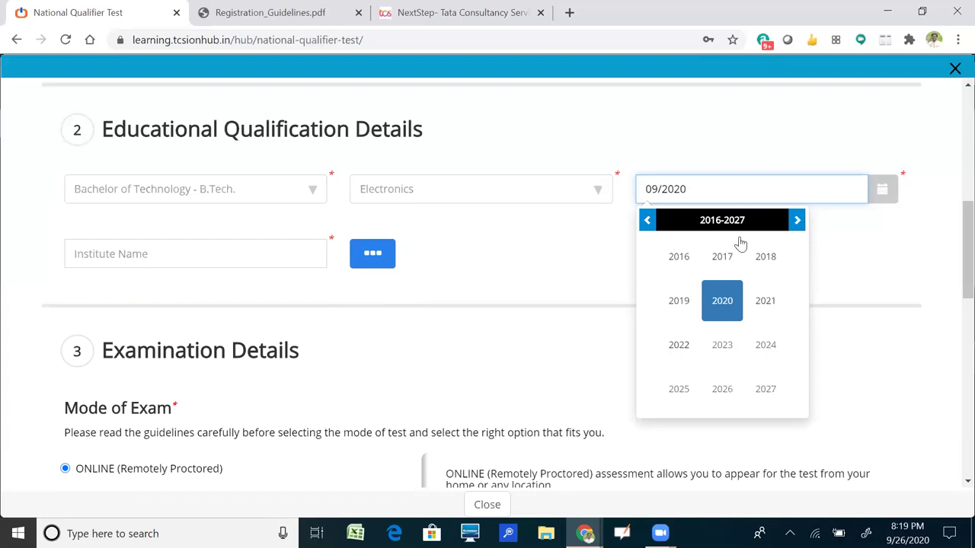
{"action": "left_click", "coordinate": [765, 302]}
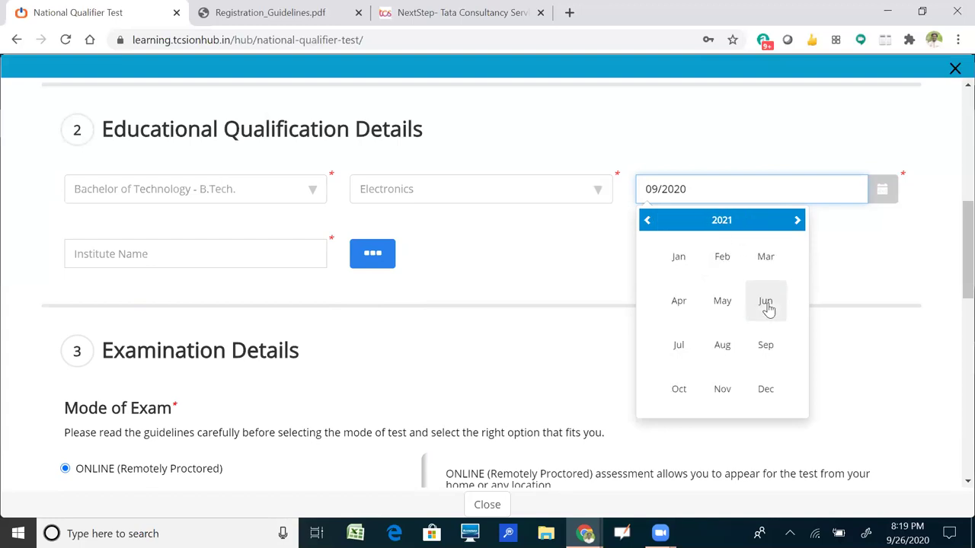
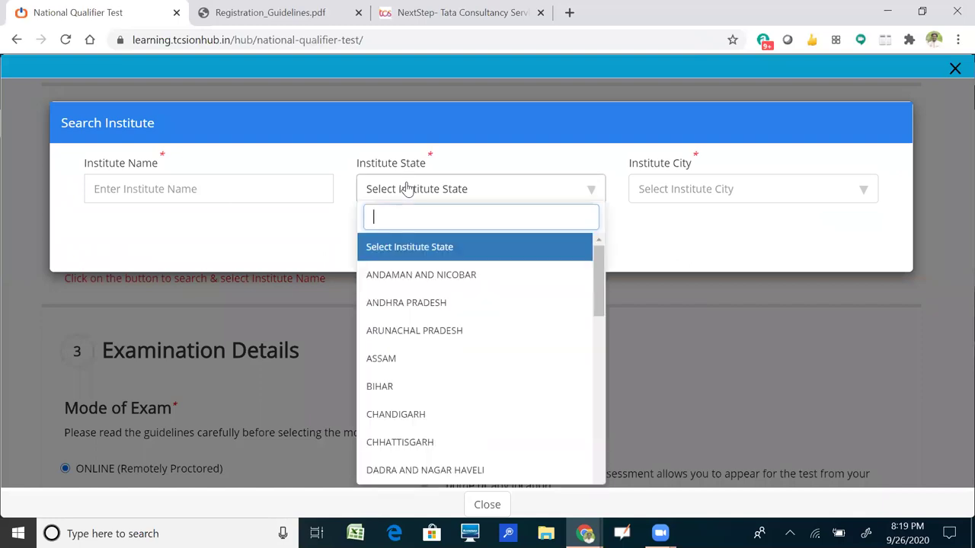
Choose ANDHRA PRADESH as the institute state and TIRUPATI as the city.
{"action": "key", "text": "Return"}
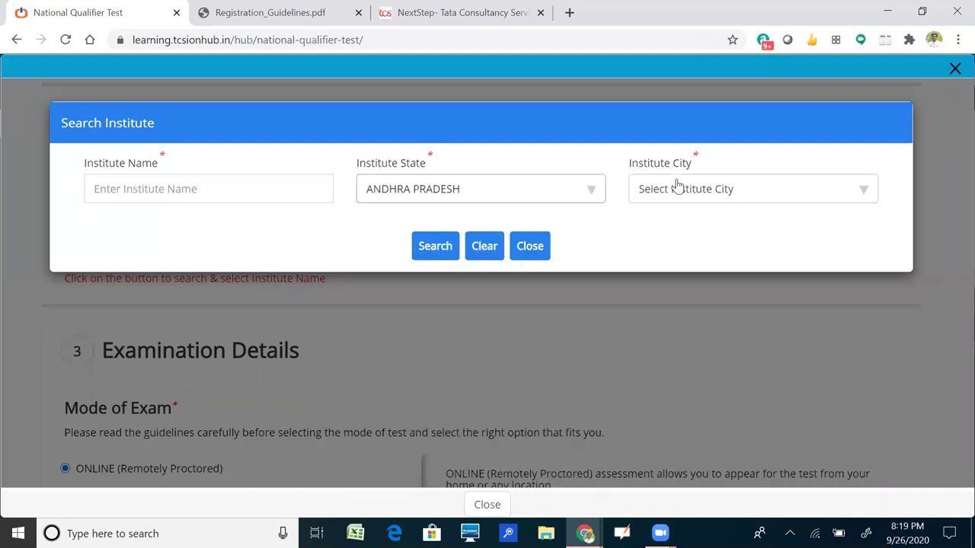
{"action": "left_click", "coordinate": [677, 188]}
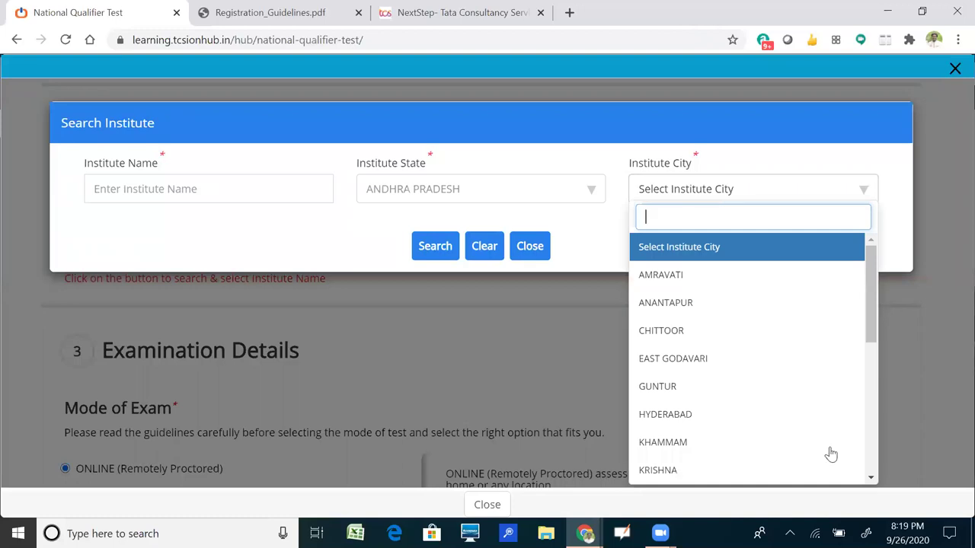
{"action": "scroll", "coordinate": [738, 320], "scroll_direction": "down", "scroll_amount": 5}
{"action": "left_click", "coordinate": [720, 305]}
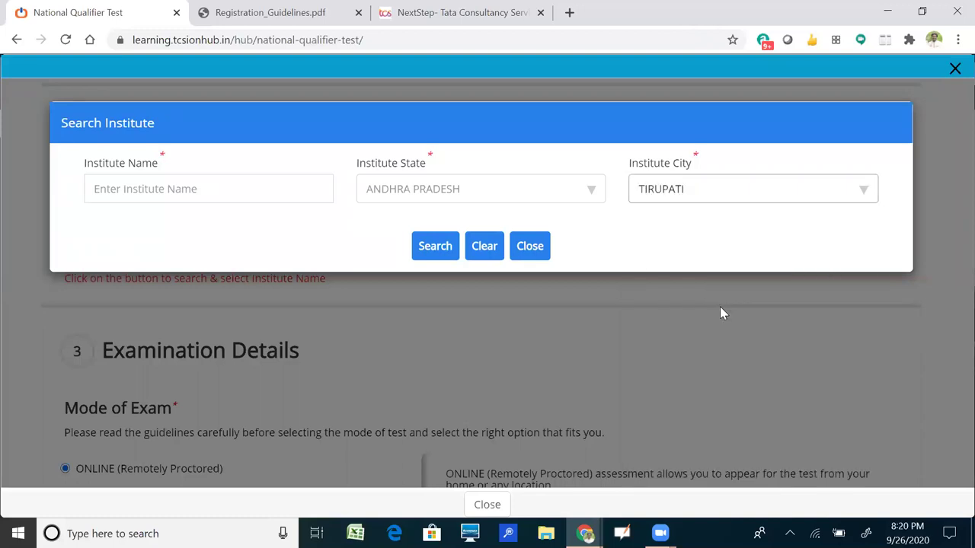
Search TIRUPATI for 'Annamacharaya Institute of Technology and Sciences'.
{"action": "left_click", "coordinate": [265, 201]}
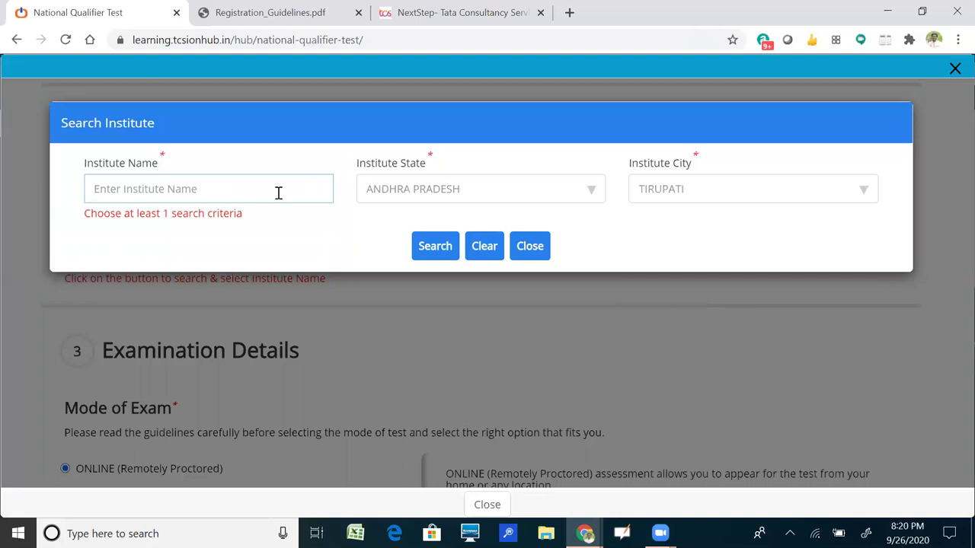
{"action": "type", "text": "A"}
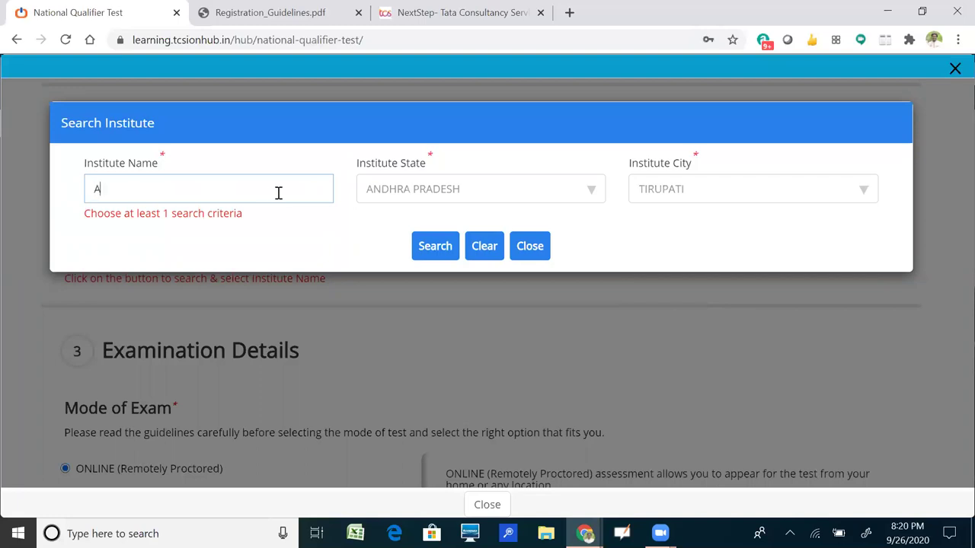
{"action": "type", "text": "nnac"}
{"action": "key", "text": "BackSpace"}
{"action": "type", "text": "macharaya "}
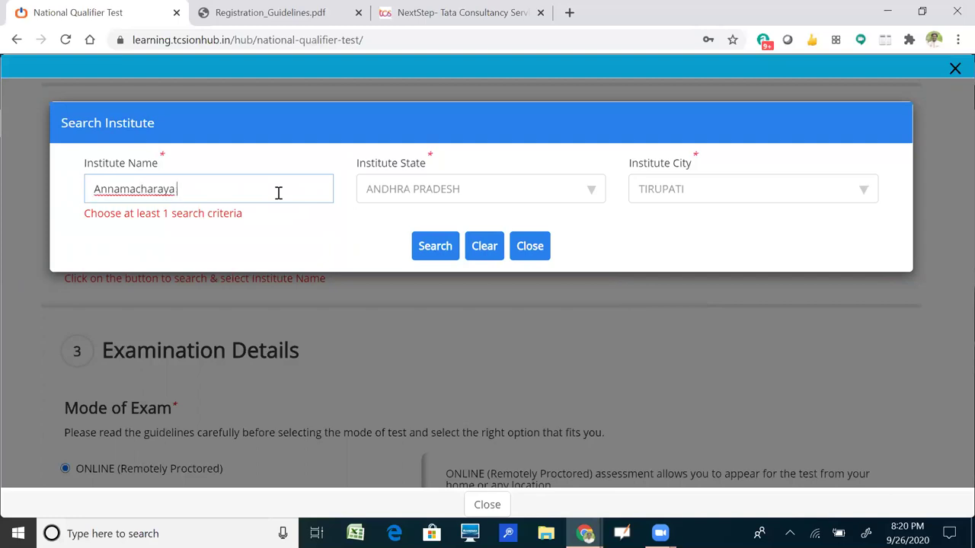
{"action": "type", "text": "Institute of Techno"}
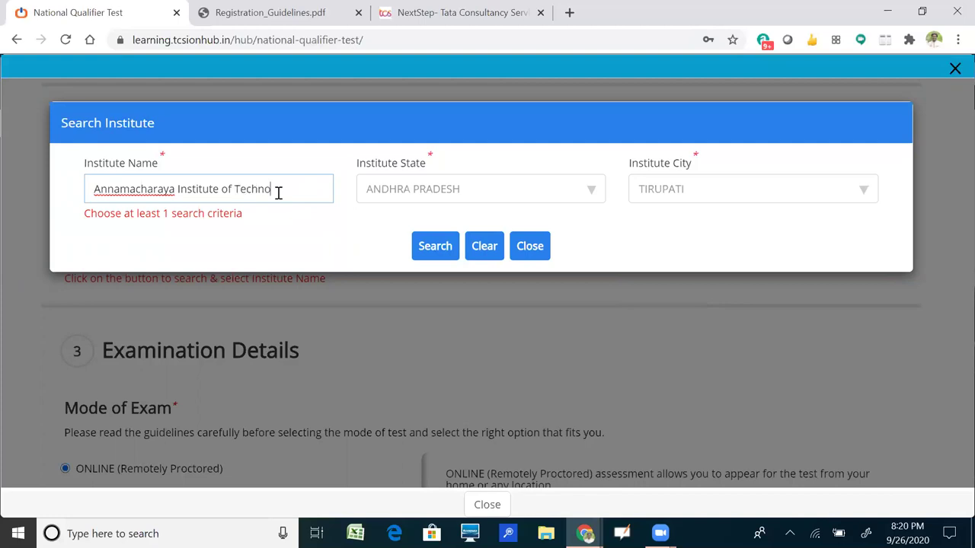
{"action": "type", "text": "logy and Sciences"}
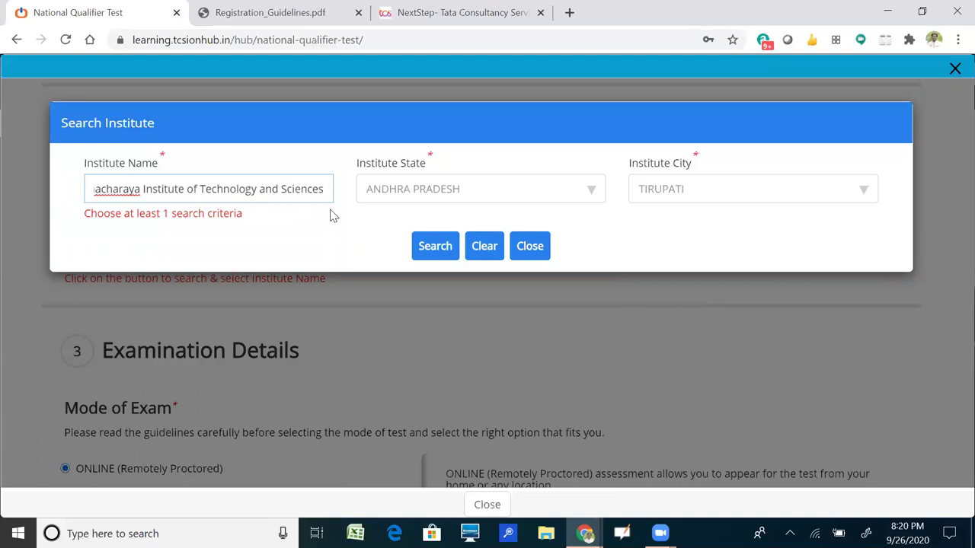
{"action": "left_click", "coordinate": [436, 254]}
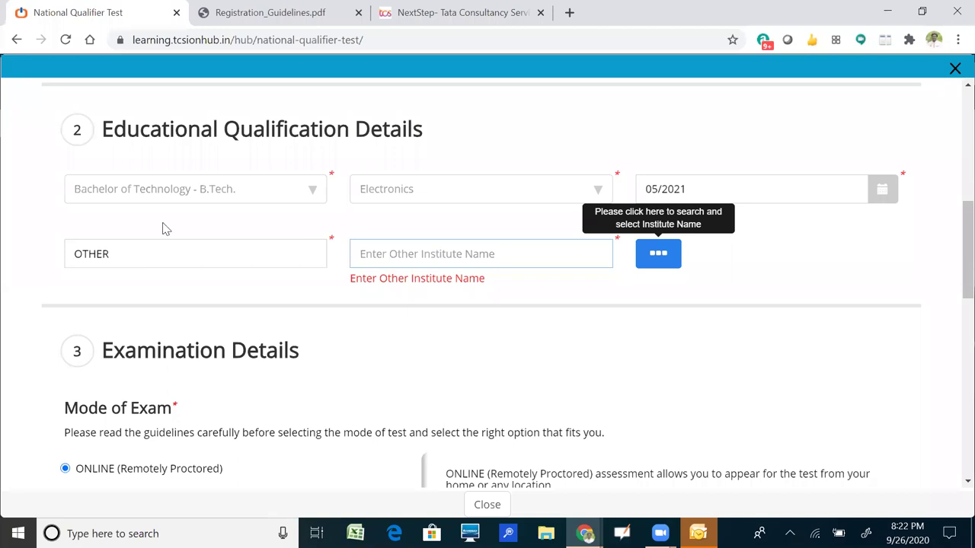
{"action": "key", "text": "Return"}
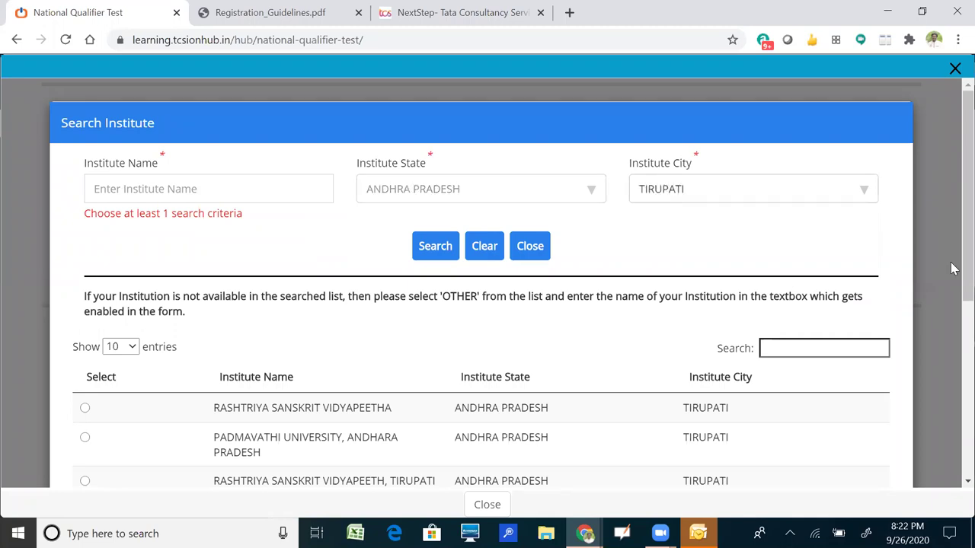
{"action": "scroll", "coordinate": [952, 268], "scroll_direction": "down", "scroll_amount": 3}
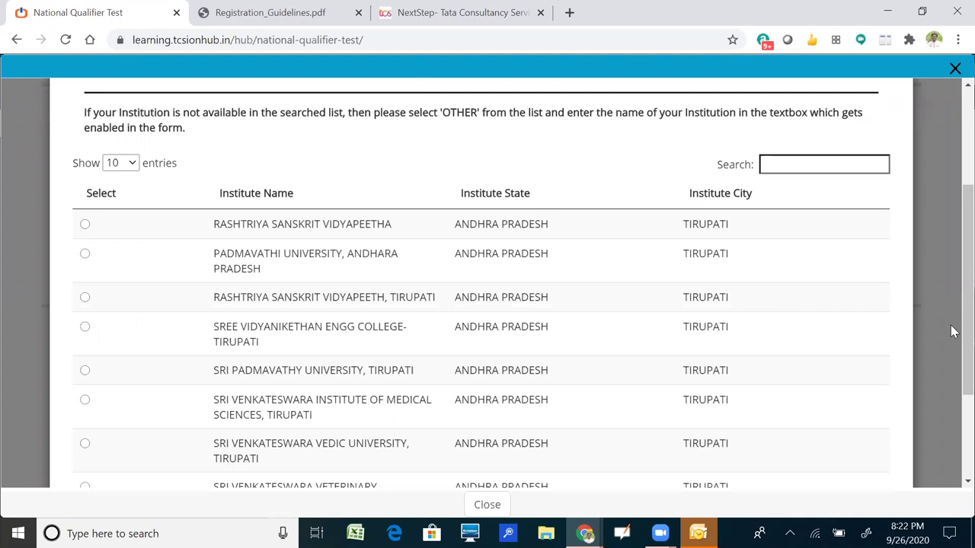
{"action": "scroll", "coordinate": [951, 331], "scroll_direction": "down", "scroll_amount": 2}
{"action": "scroll", "coordinate": [952, 318], "scroll_direction": "down", "scroll_amount": 1}
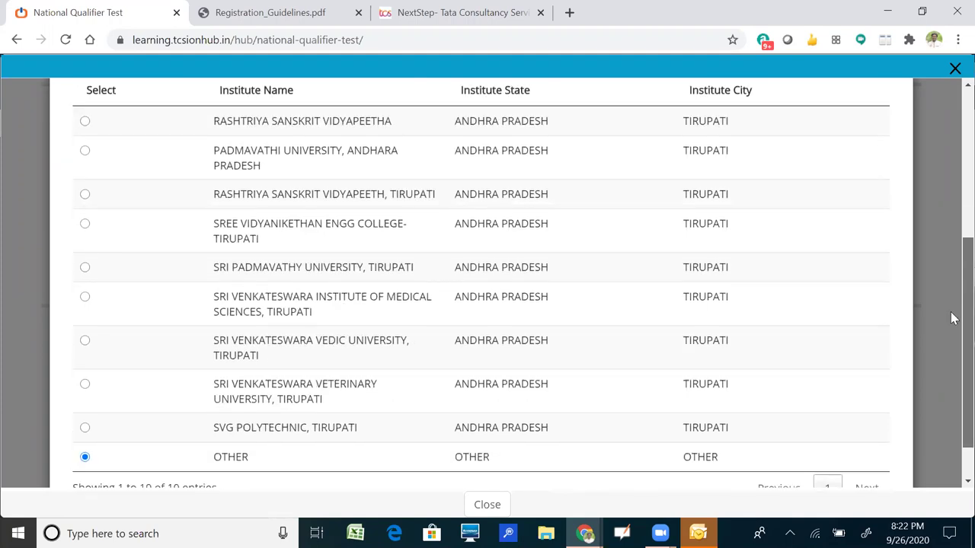
{"action": "scroll", "coordinate": [952, 331], "scroll_direction": "down", "scroll_amount": 1}
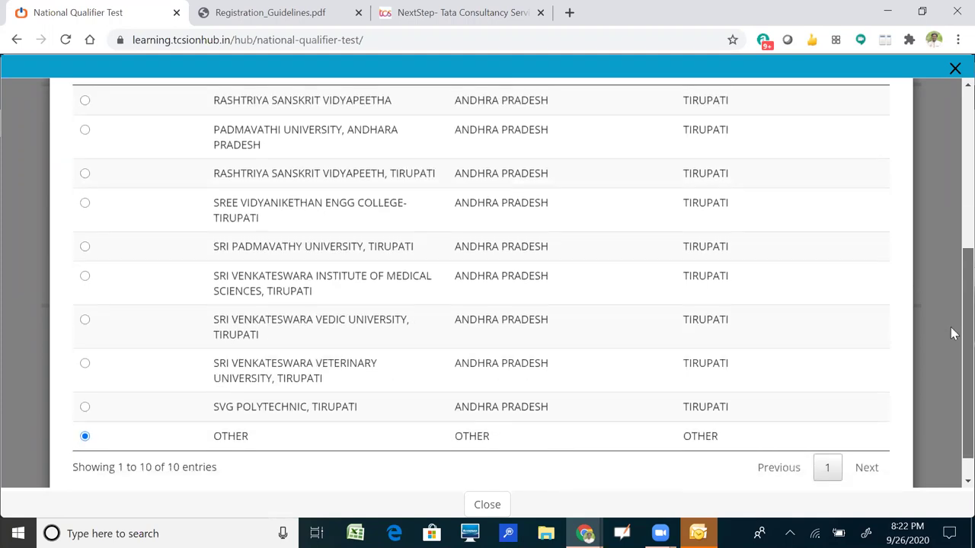
{"action": "scroll", "coordinate": [952, 333], "scroll_direction": "down", "scroll_amount": 1}
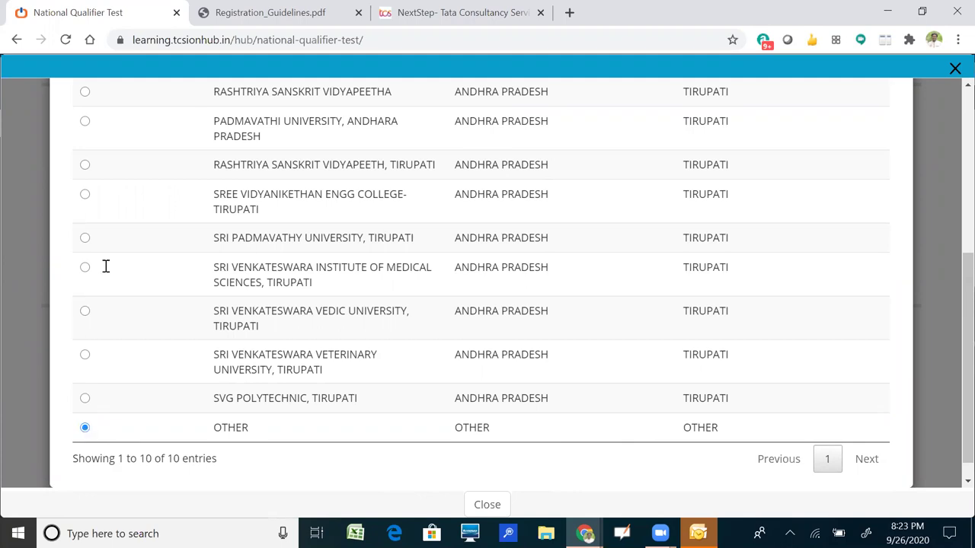
{"action": "key", "text": "Escape"}
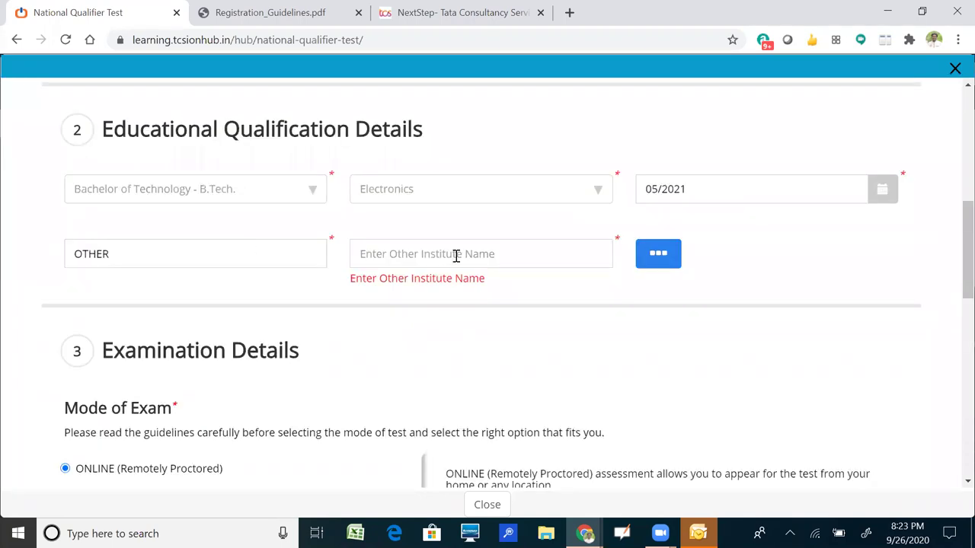
Enter Annamacharaya Institute of Technology as the other institute name, then scroll to Examination Details.
{"action": "left_click", "coordinate": [456, 256]}
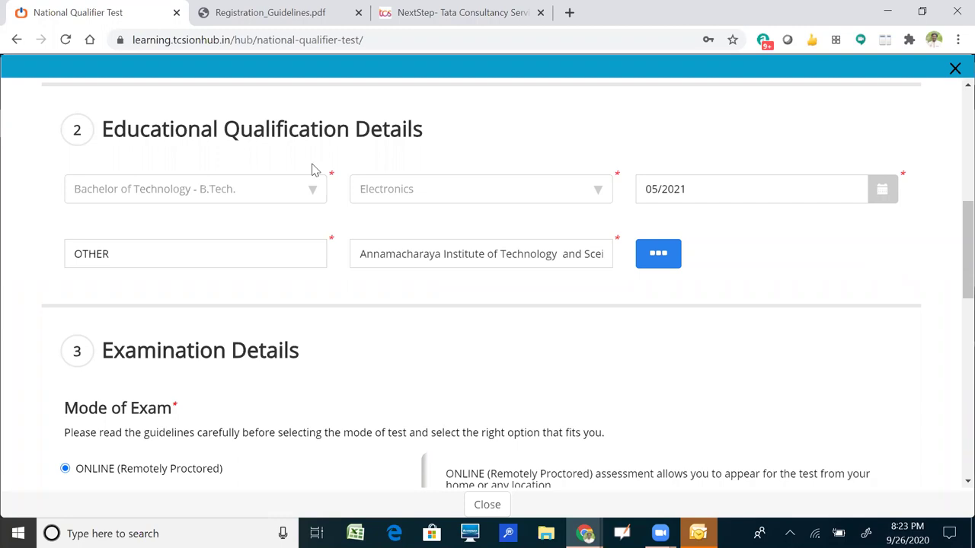
{"action": "scroll", "coordinate": [266, 145], "scroll_direction": "down", "scroll_amount": 3}
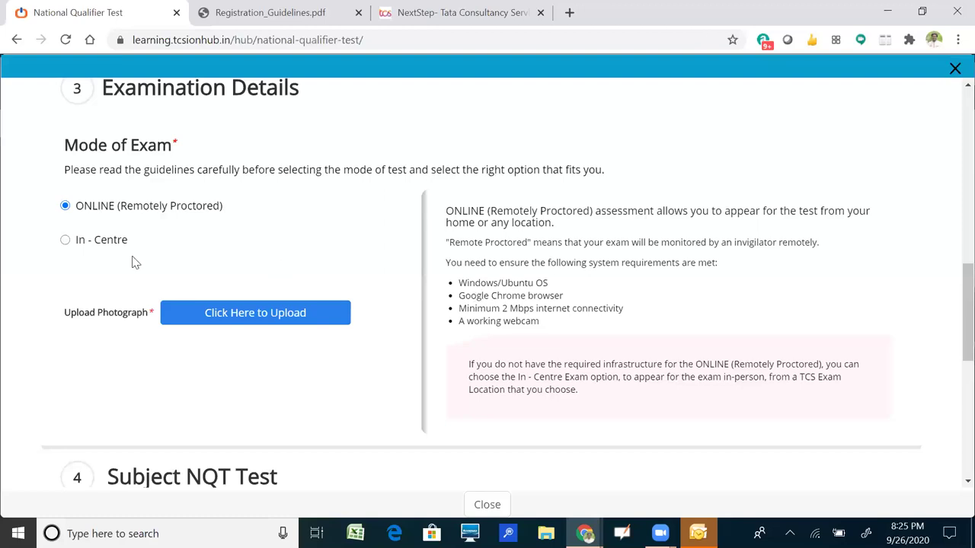
Switch the exam mode to In - Centre, preferring ANDHRA PRADESH state and TIRUPATHI city.
{"action": "left_click", "coordinate": [90, 246]}
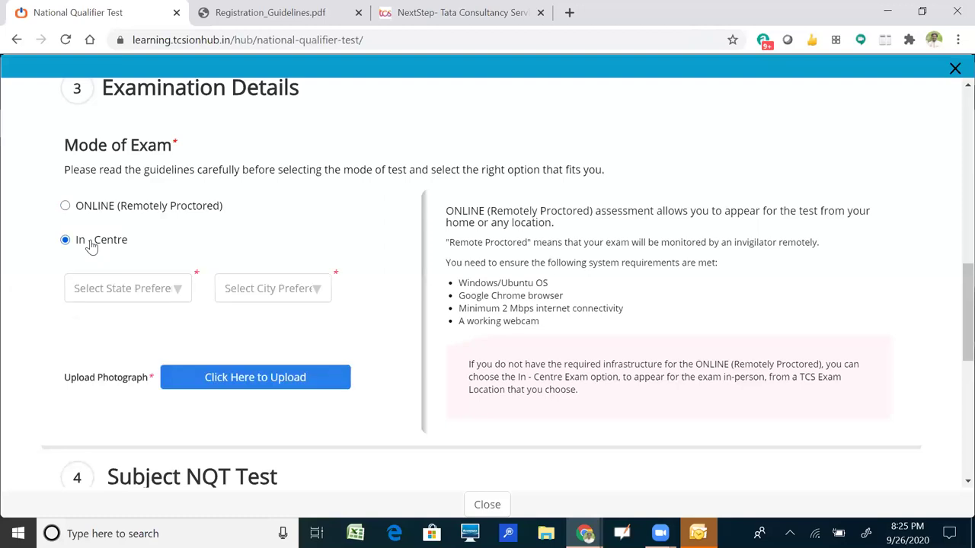
{"action": "left_click", "coordinate": [139, 293]}
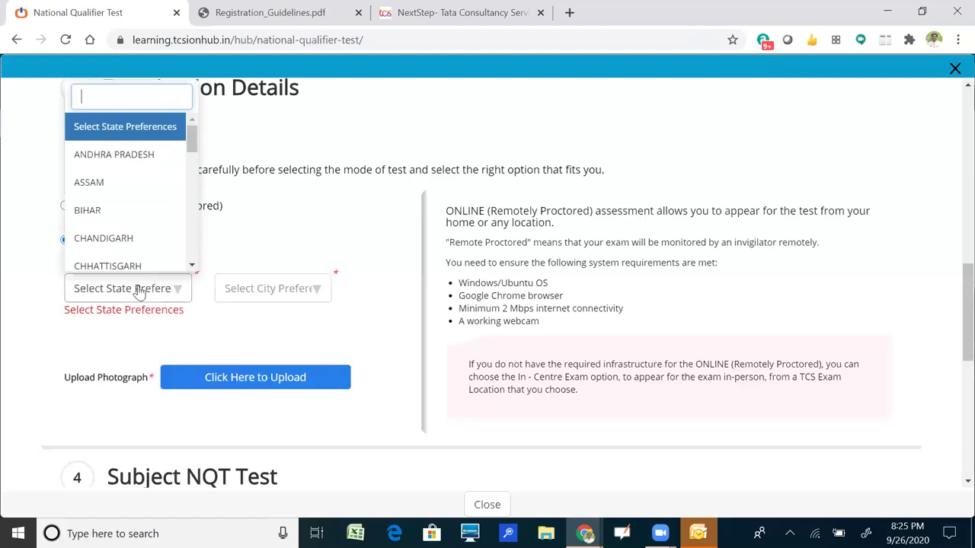
{"action": "left_click", "coordinate": [134, 157]}
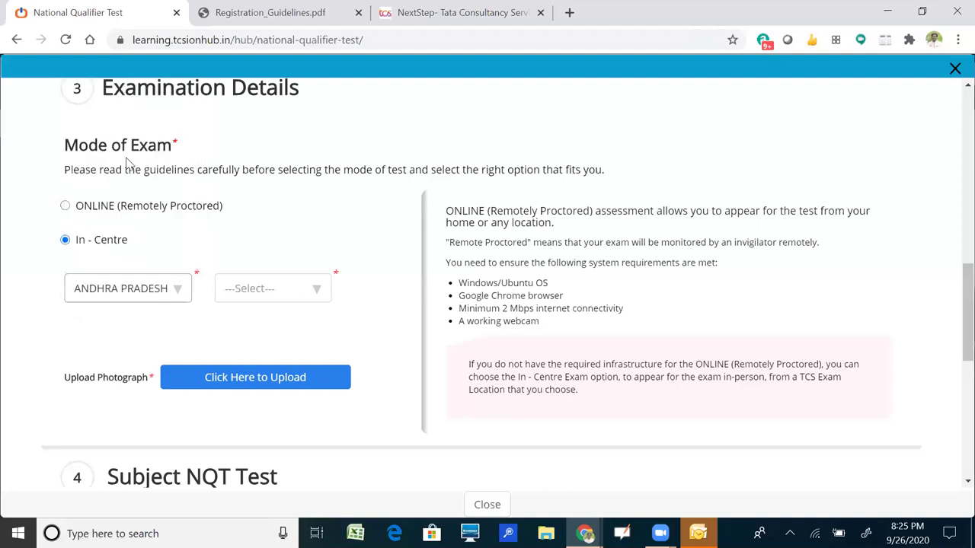
{"action": "left_click", "coordinate": [256, 282]}
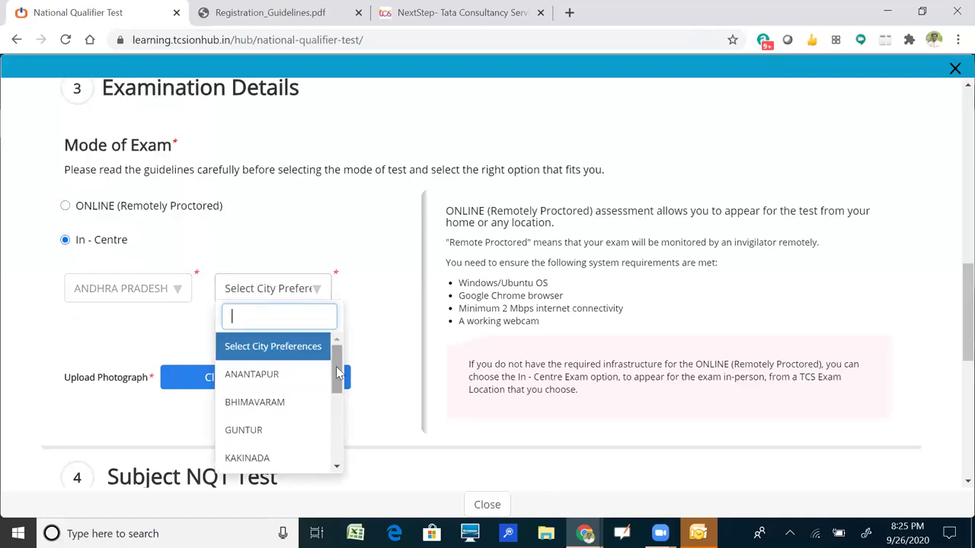
{"action": "left_click_drag", "start_coordinate": [338, 371], "coordinate": [339, 428]}
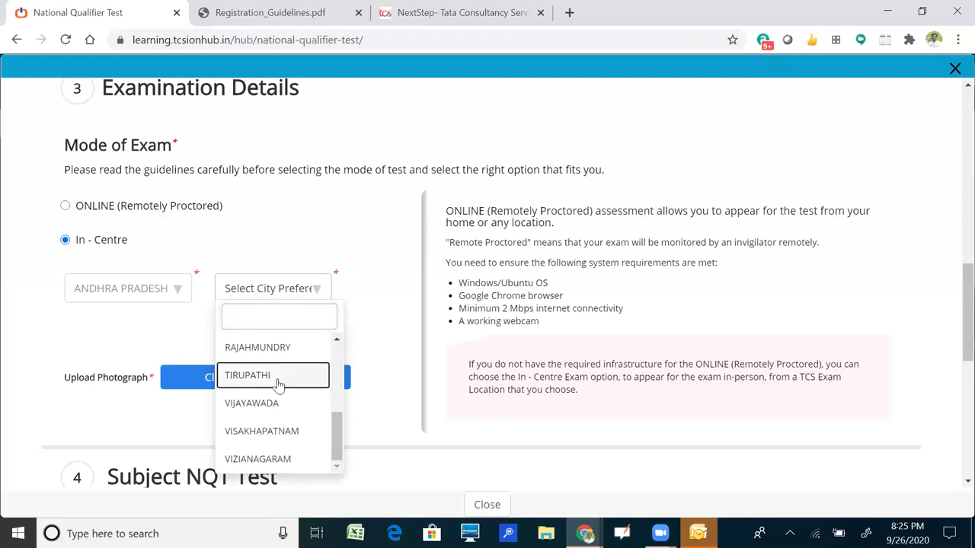
{"action": "left_click", "coordinate": [278, 385]}
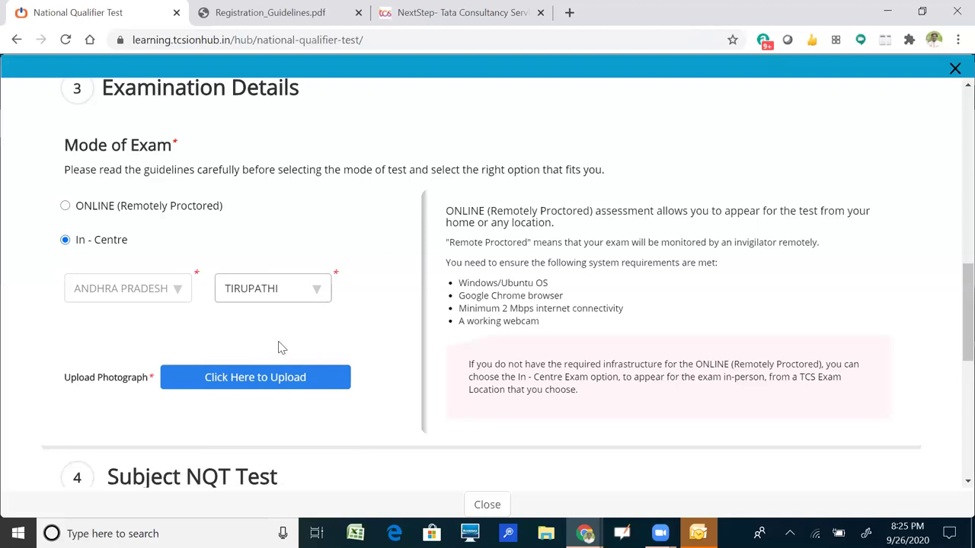
{"action": "left_click", "coordinate": [245, 383]}
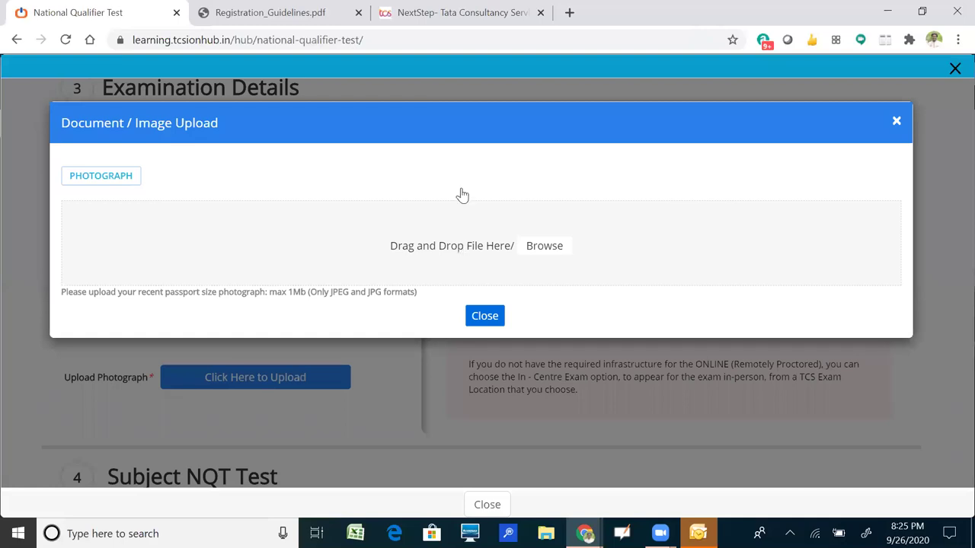
Browse to image.jpg, upload it as the photograph, and close the upload dialog.
{"action": "left_click", "coordinate": [545, 246]}
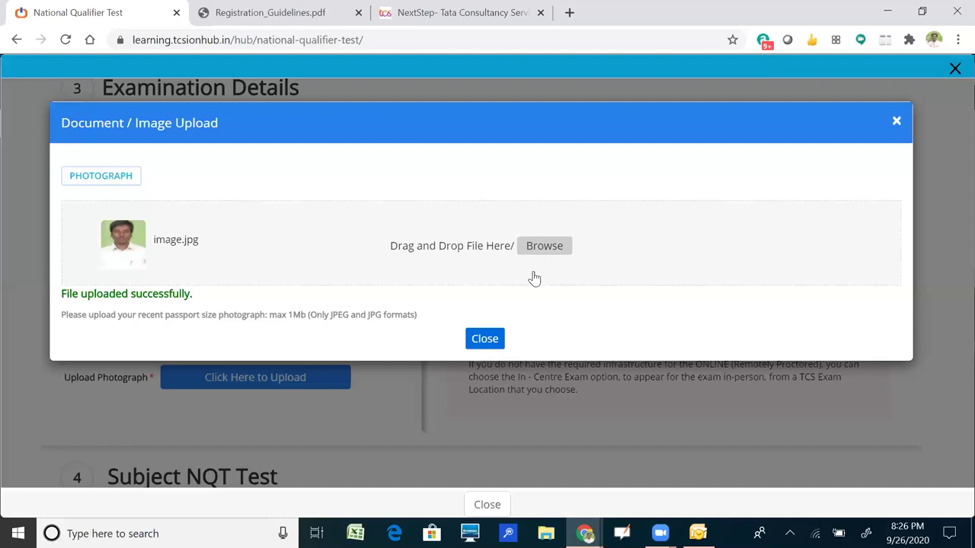
{"action": "left_click", "coordinate": [488, 335]}
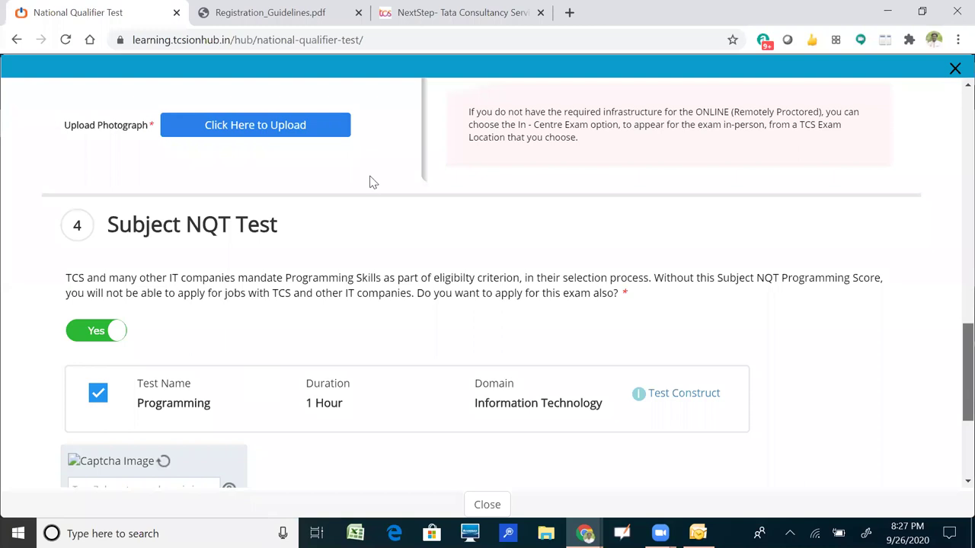
Toggle Subject NQT Test to No and back to Yes, keeping the 1-hour Programming test ticked.
{"action": "scroll", "coordinate": [373, 182], "scroll_direction": "down", "scroll_amount": 1}
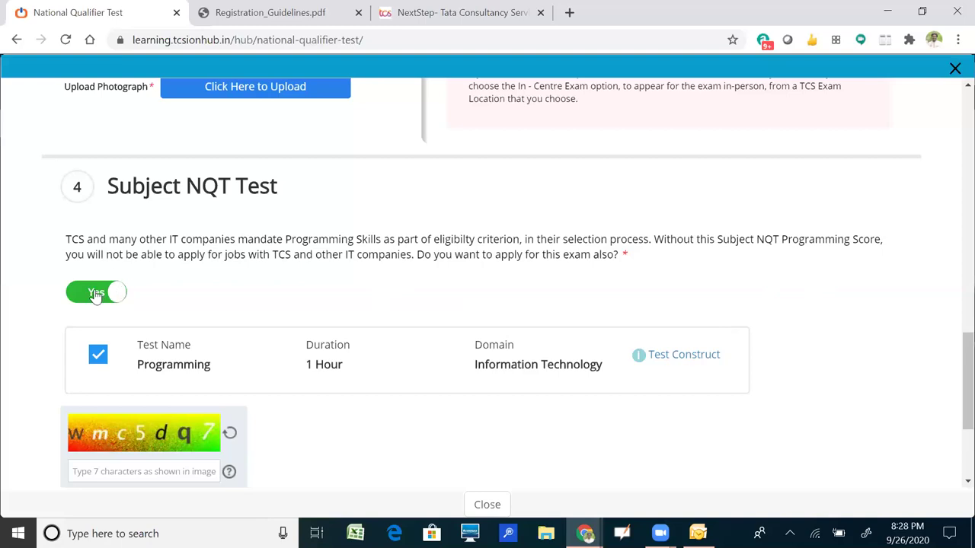
{"action": "left_click", "coordinate": [96, 294]}
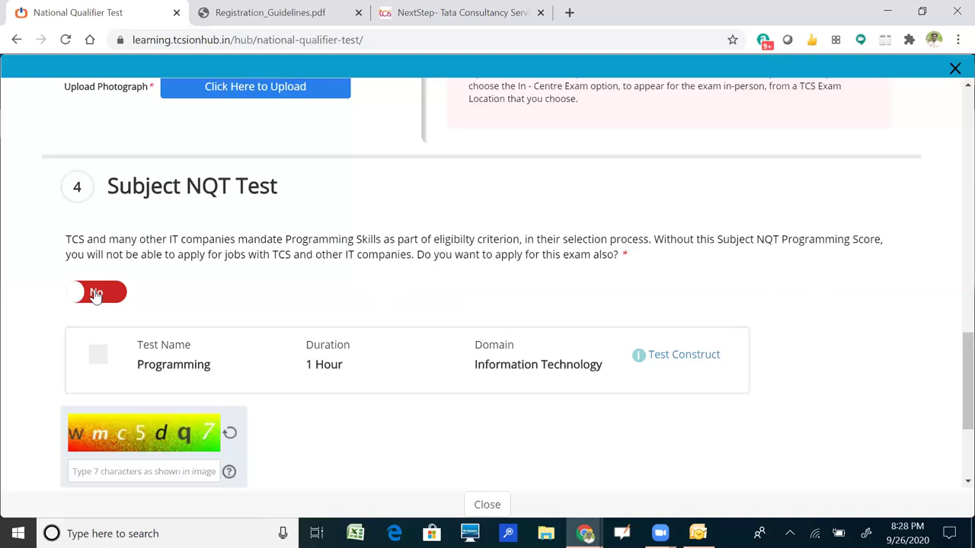
{"action": "left_click", "coordinate": [96, 293]}
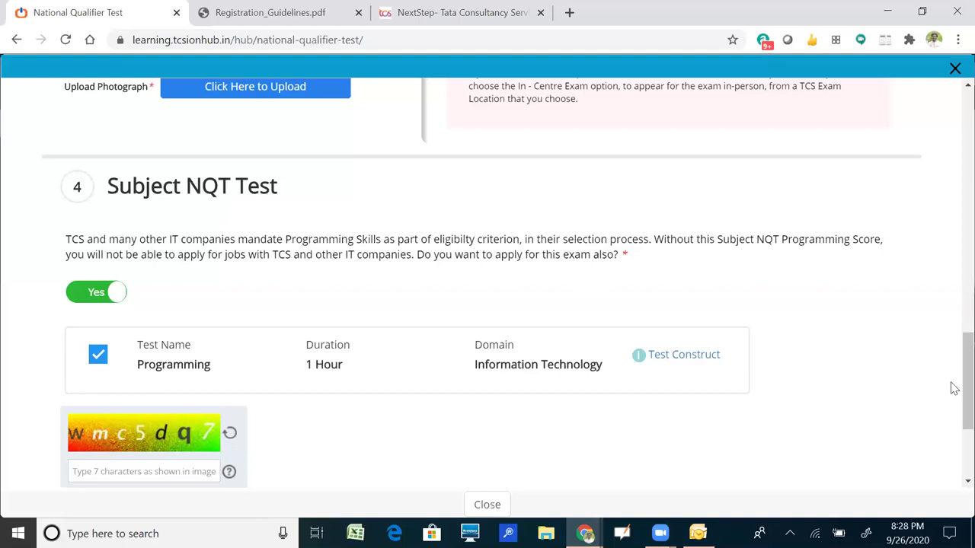
{"action": "scroll", "coordinate": [951, 389], "scroll_direction": "down", "scroll_amount": 1}
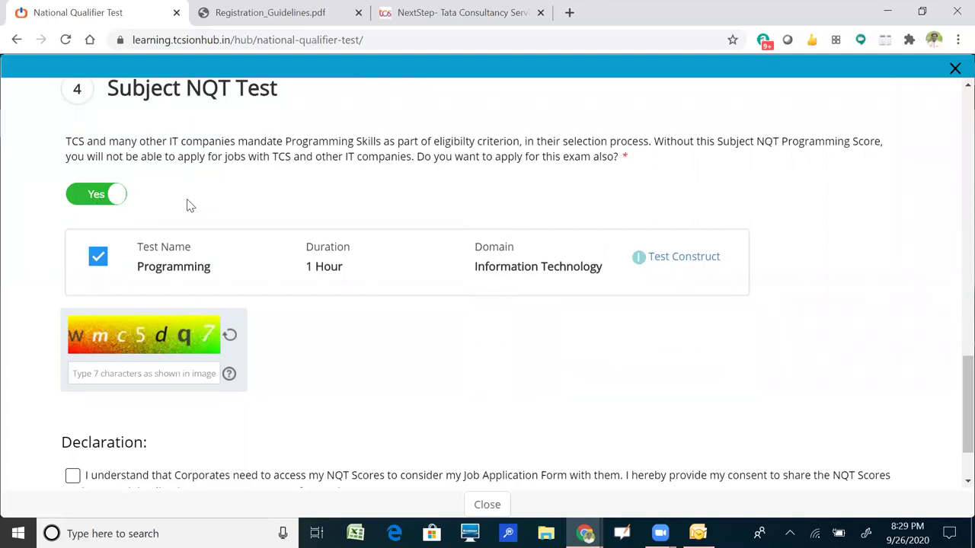
Enter the captcha code shown and submit the completed registration form.
{"action": "left_click", "coordinate": [170, 373]}
{"action": "type", "text": "Wmc5d"}
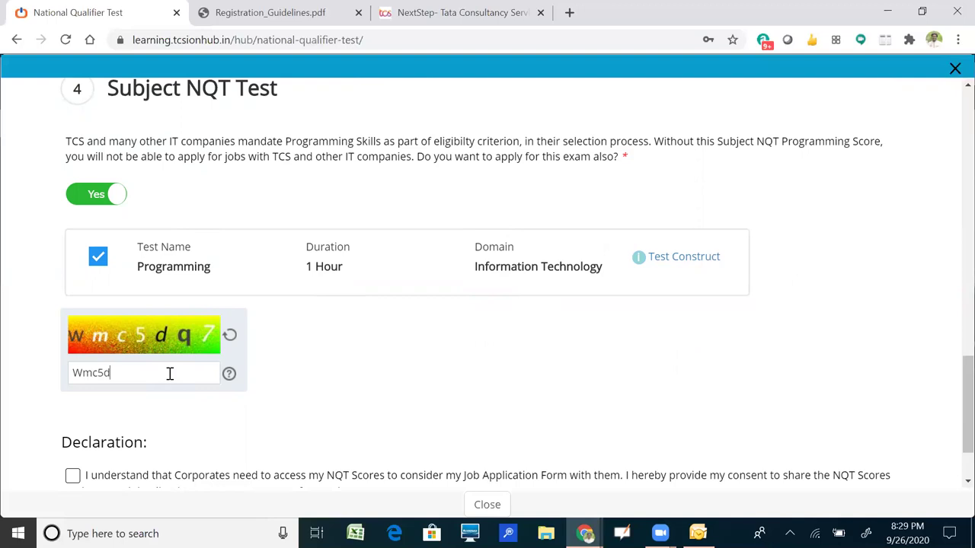
{"action": "type", "text": "q7"}
{"action": "scroll", "coordinate": [912, 418], "scroll_direction": "down", "scroll_amount": 1}
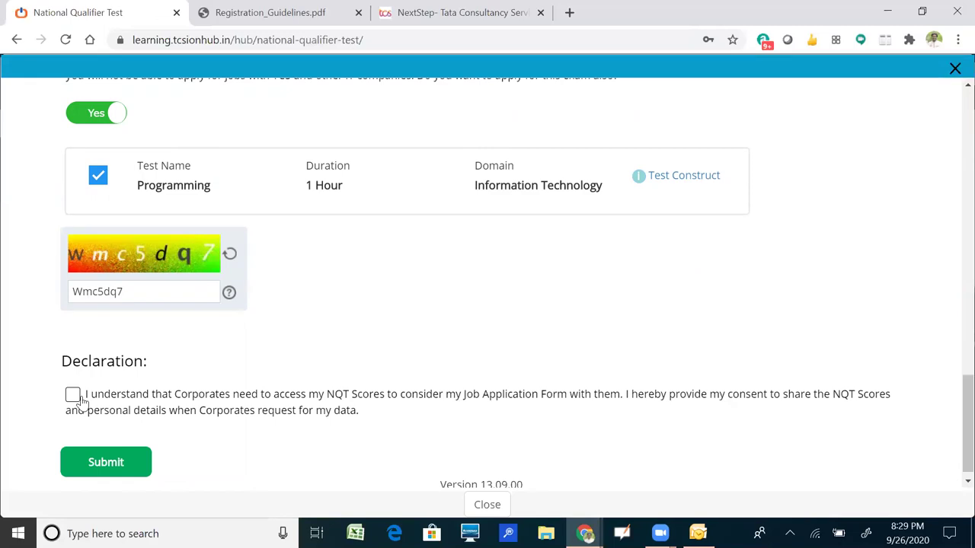
{"action": "left_click", "coordinate": [95, 466]}
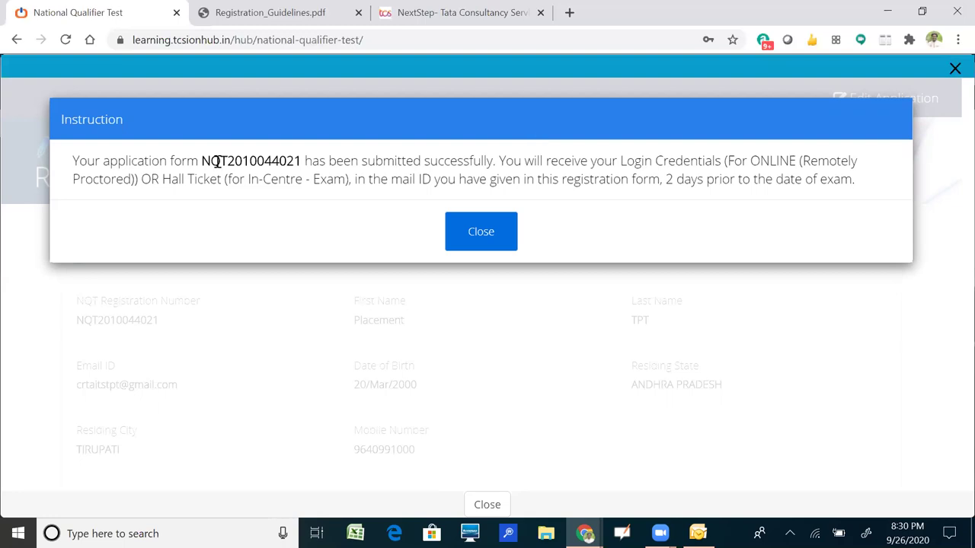
Select the application number in the submission confirmation, then close the message.
{"action": "left_click_drag", "start_coordinate": [201, 162], "coordinate": [304, 162]}
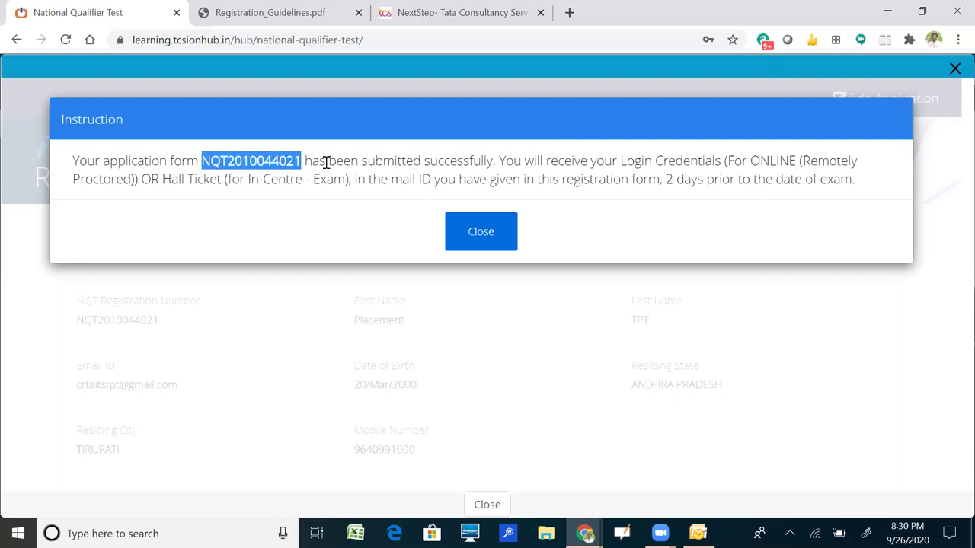
{"action": "left_click", "coordinate": [313, 163]}
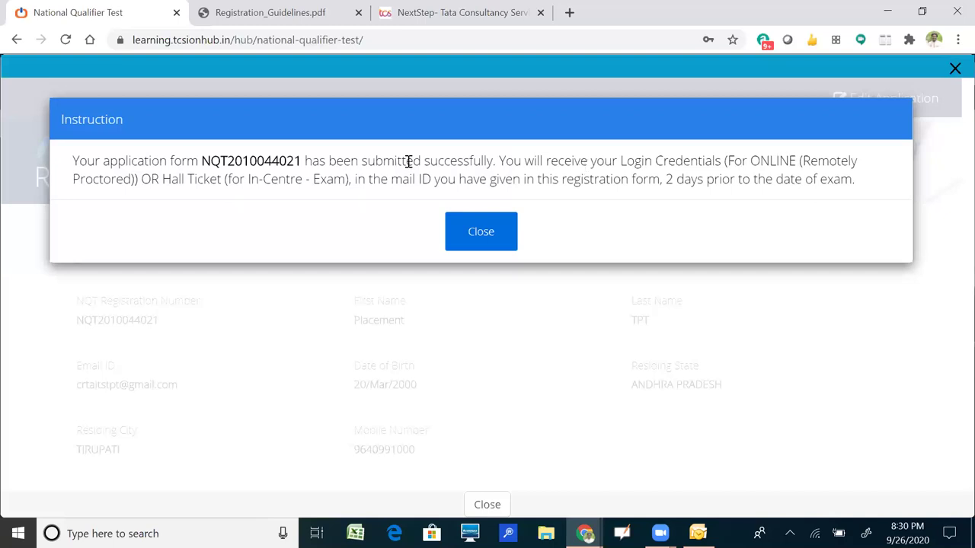
{"action": "double_click", "coordinate": [202, 162]}
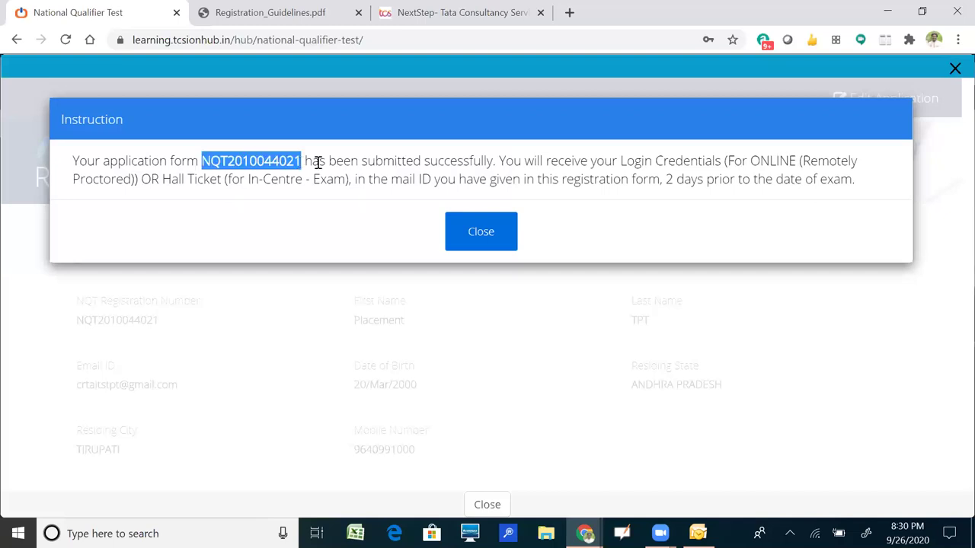
{"action": "left_click", "coordinate": [345, 160]}
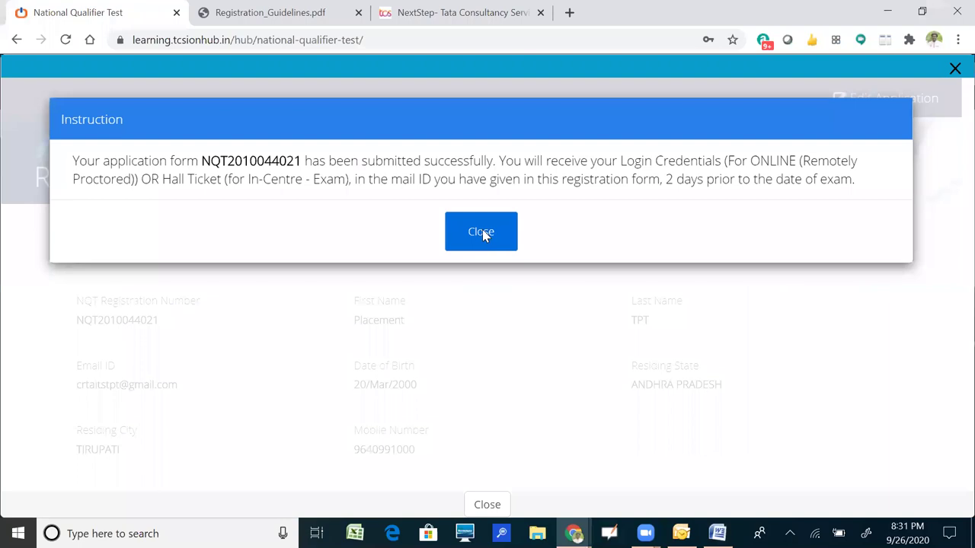
{"action": "left_click", "coordinate": [482, 229]}
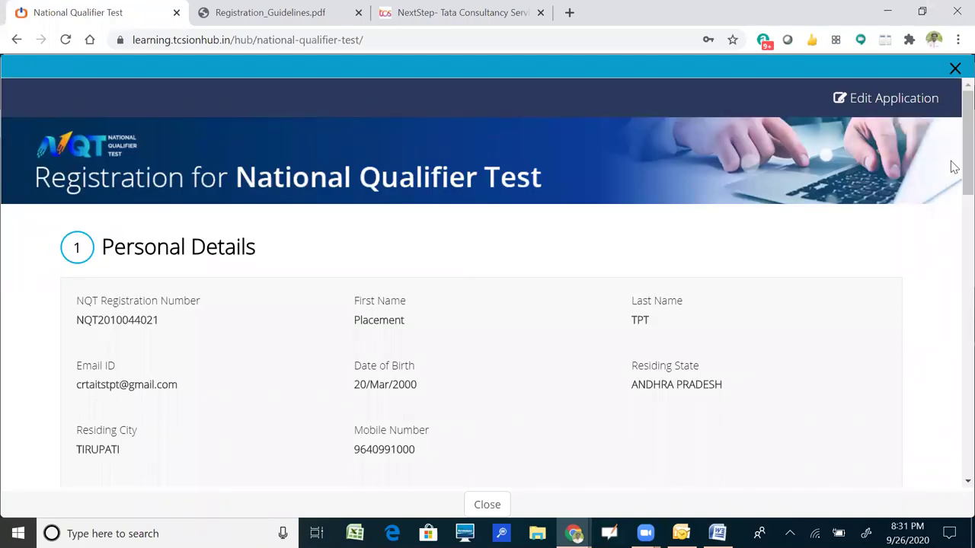
{"action": "scroll", "coordinate": [953, 249], "scroll_direction": "down", "scroll_amount": 2}
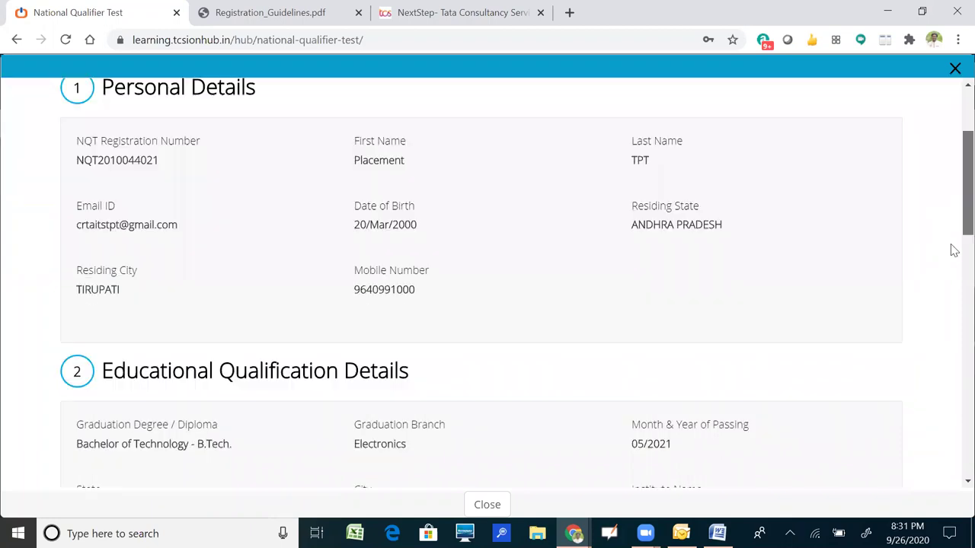
{"action": "scroll", "coordinate": [953, 250], "scroll_direction": "down", "scroll_amount": 2}
{"action": "scroll", "coordinate": [951, 200], "scroll_direction": "down", "scroll_amount": 1}
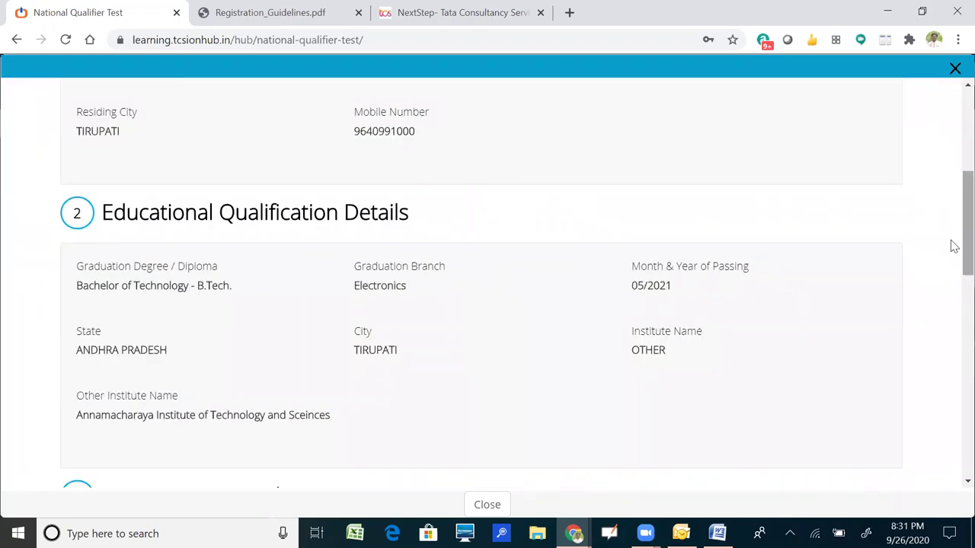
{"action": "scroll", "coordinate": [954, 252], "scroll_direction": "down", "scroll_amount": 1}
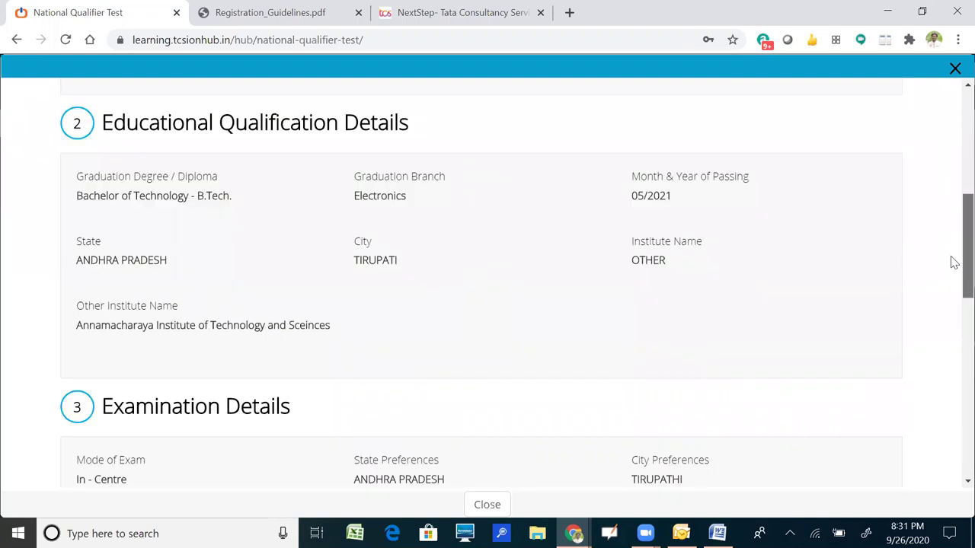
{"action": "scroll", "coordinate": [954, 263], "scroll_direction": "down", "scroll_amount": 1}
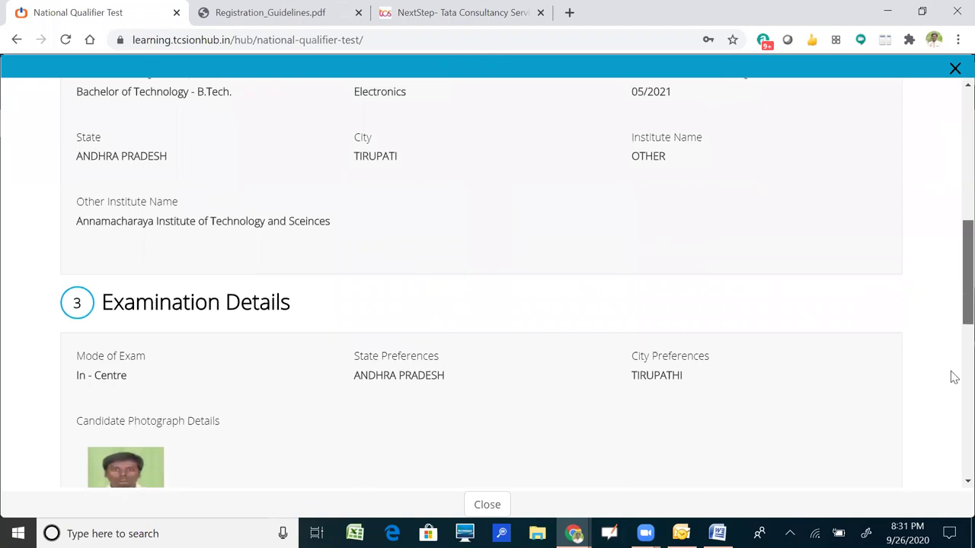
{"action": "scroll", "coordinate": [951, 377], "scroll_direction": "down", "scroll_amount": 4}
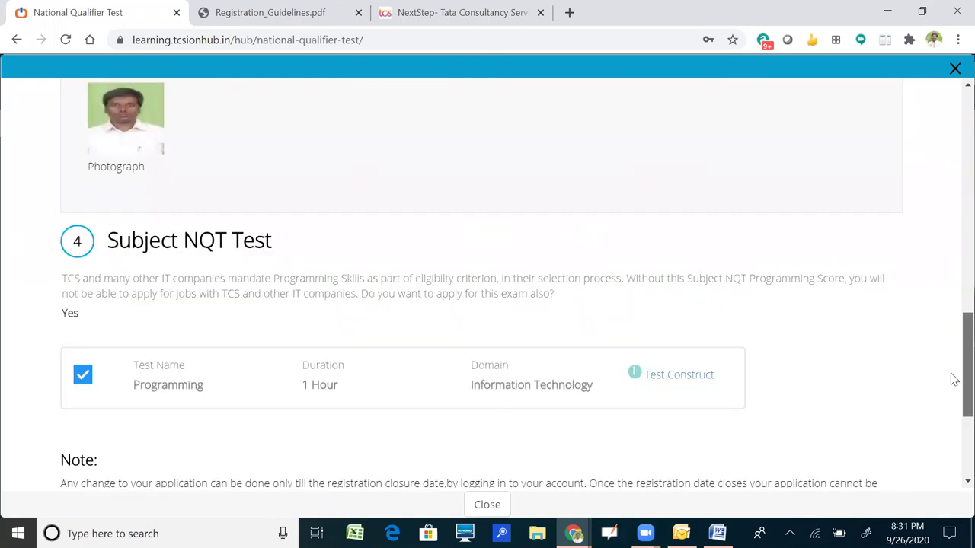
{"action": "scroll", "coordinate": [953, 379], "scroll_direction": "down", "scroll_amount": 1}
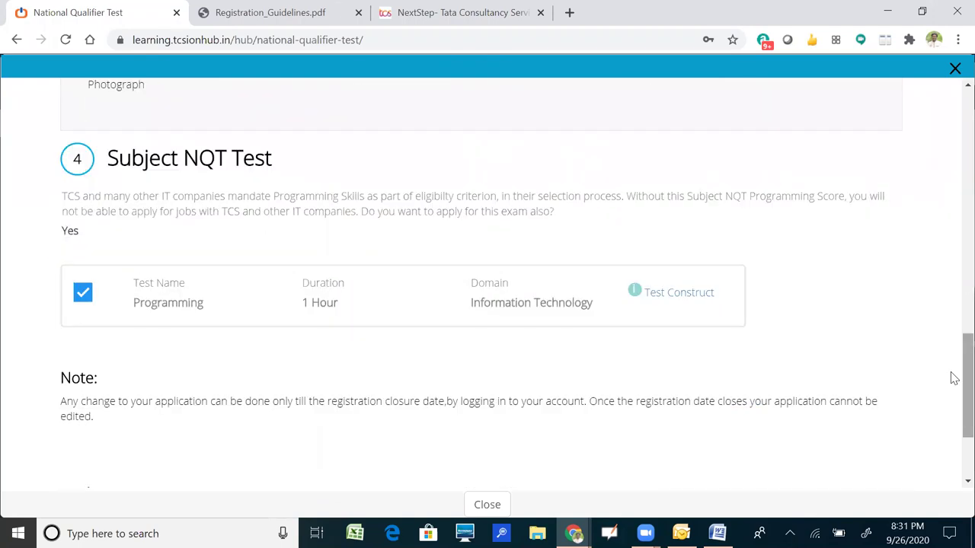
{"action": "scroll", "coordinate": [905, 400], "scroll_direction": "down", "scroll_amount": 1}
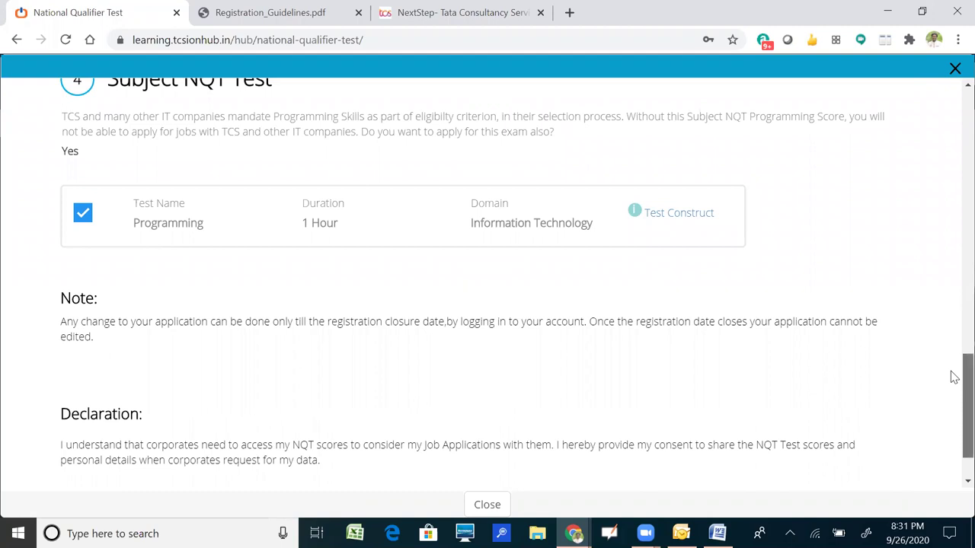
{"action": "scroll", "coordinate": [953, 407], "scroll_direction": "down", "scroll_amount": 1}
{"action": "scroll", "coordinate": [954, 411], "scroll_direction": "down", "scroll_amount": 1}
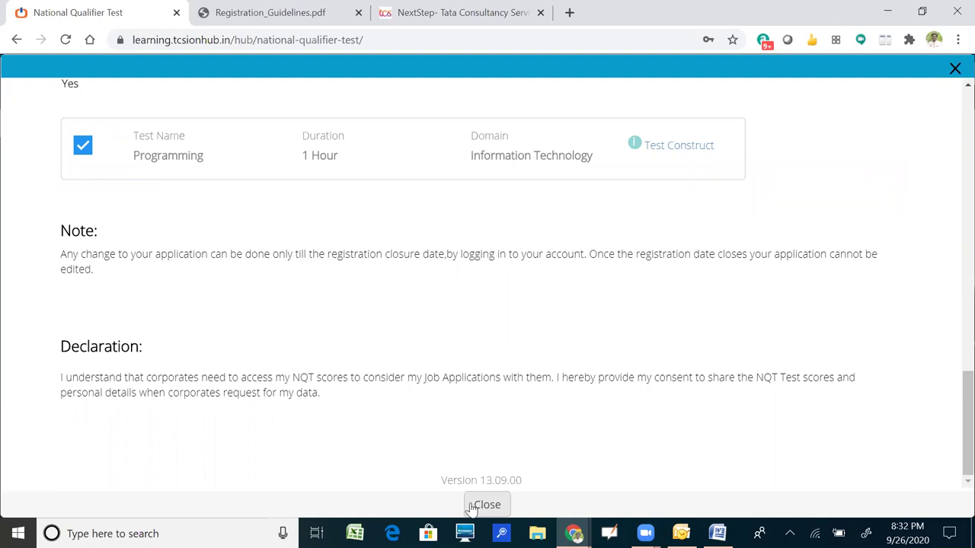
Reopen the submitted registration details, decline saving the password, scroll through them, and close them.
{"action": "left_click", "coordinate": [485, 504]}
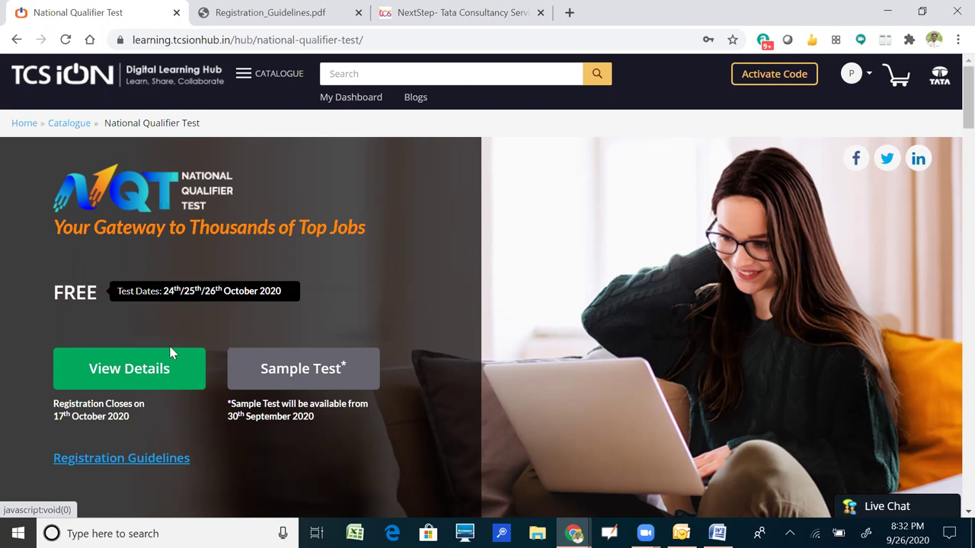
{"action": "left_click", "coordinate": [171, 355]}
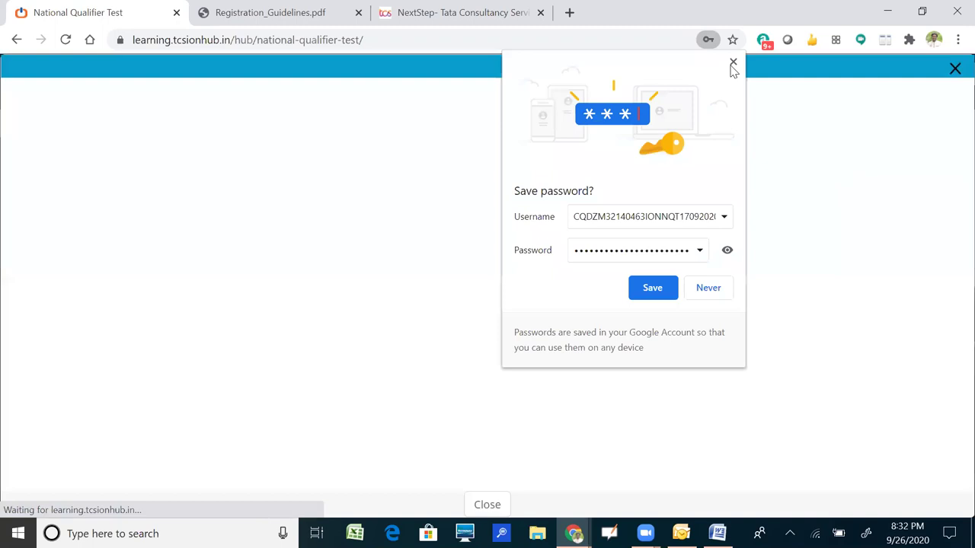
{"action": "left_click", "coordinate": [733, 64]}
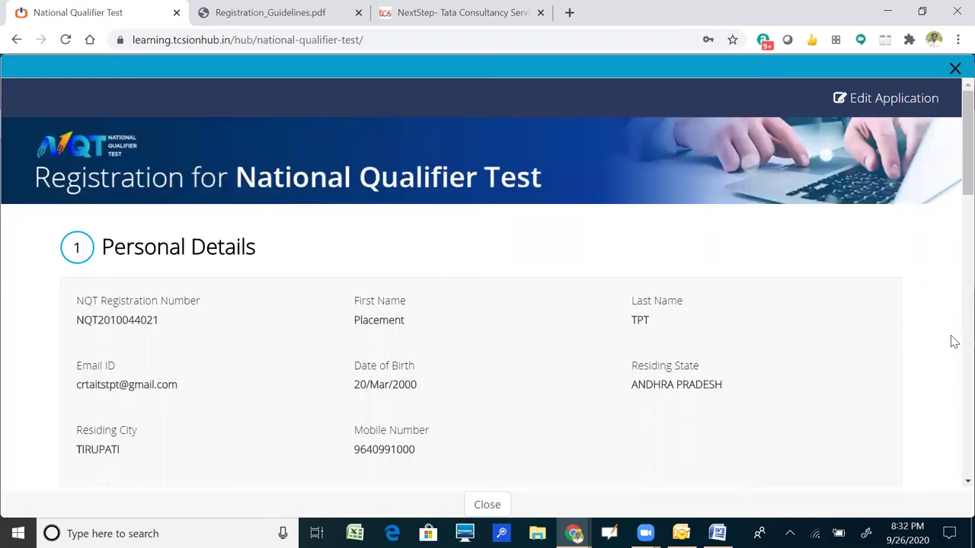
{"action": "scroll", "coordinate": [953, 371], "scroll_direction": "down", "scroll_amount": 8}
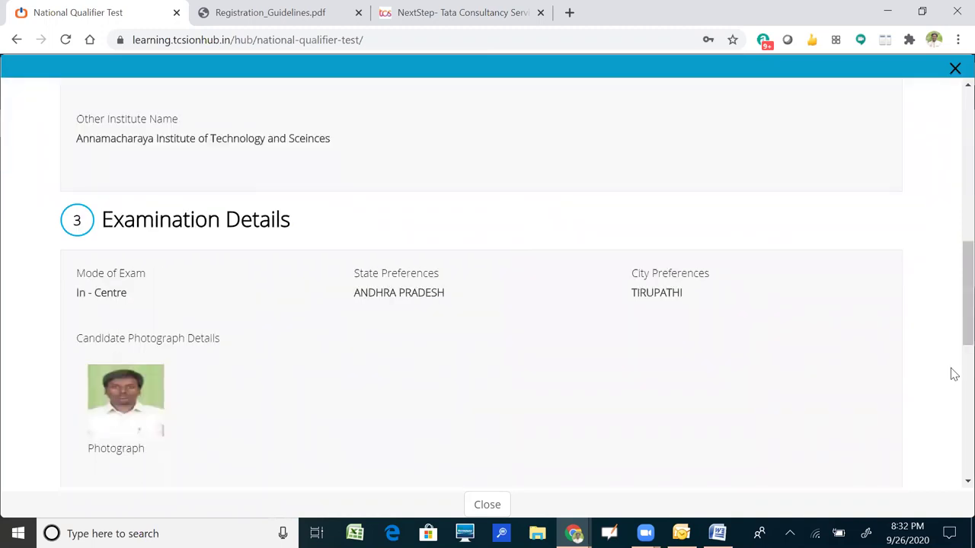
{"action": "scroll", "coordinate": [953, 413], "scroll_direction": "down", "scroll_amount": 5}
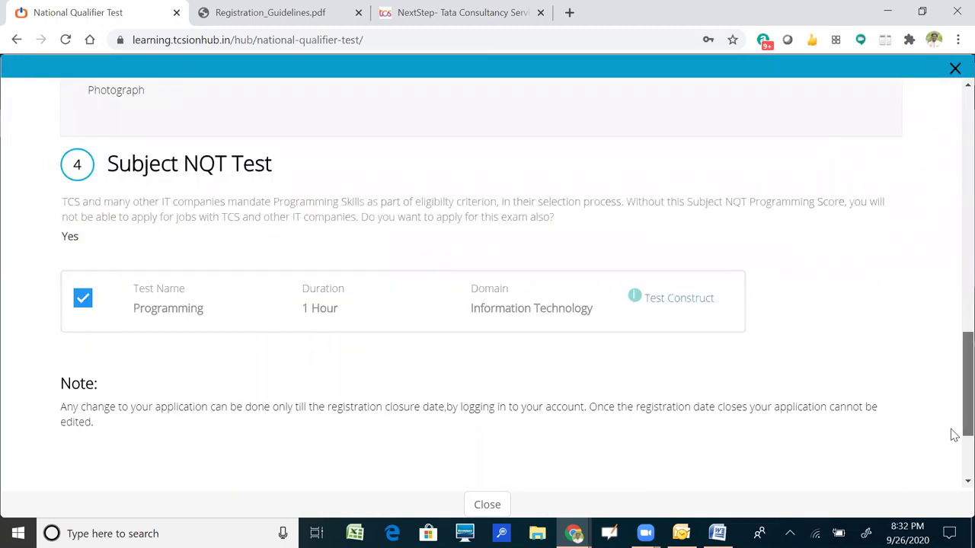
{"action": "scroll", "coordinate": [494, 505], "scroll_direction": "down", "scroll_amount": 2}
{"action": "left_click", "coordinate": [494, 504]}
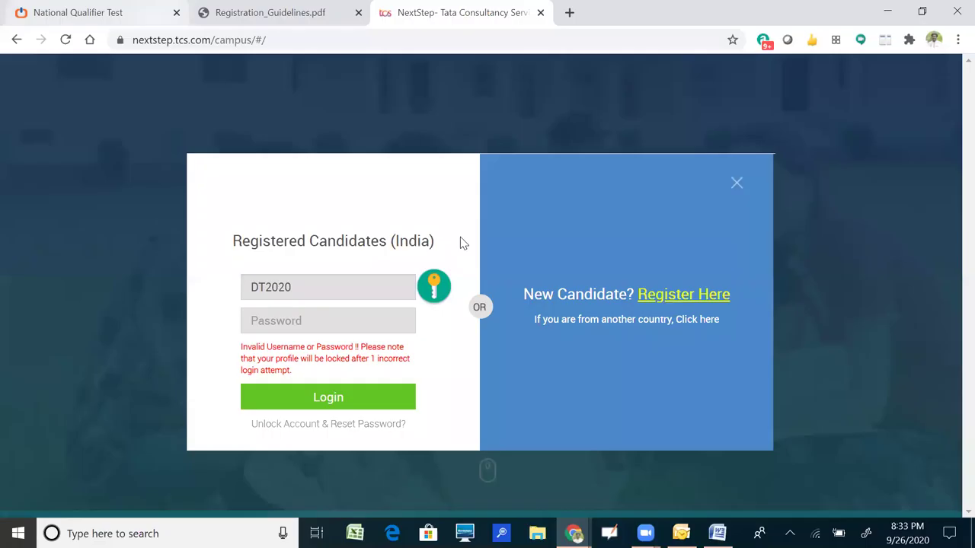
Reload nextstep.tcs.com/campus in the NextStep login tab.
{"action": "key", "text": "ctrl+1"}
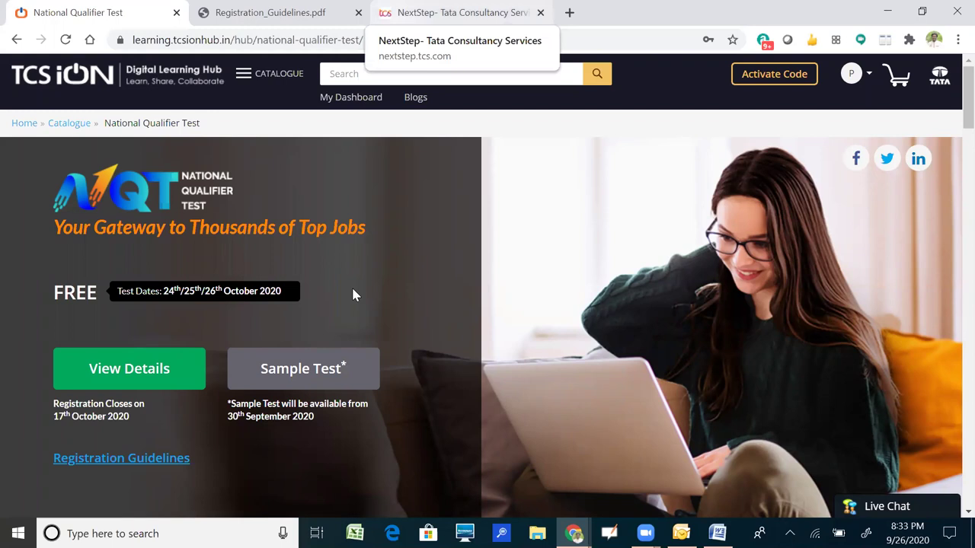
{"action": "key", "text": "ctrl+3"}
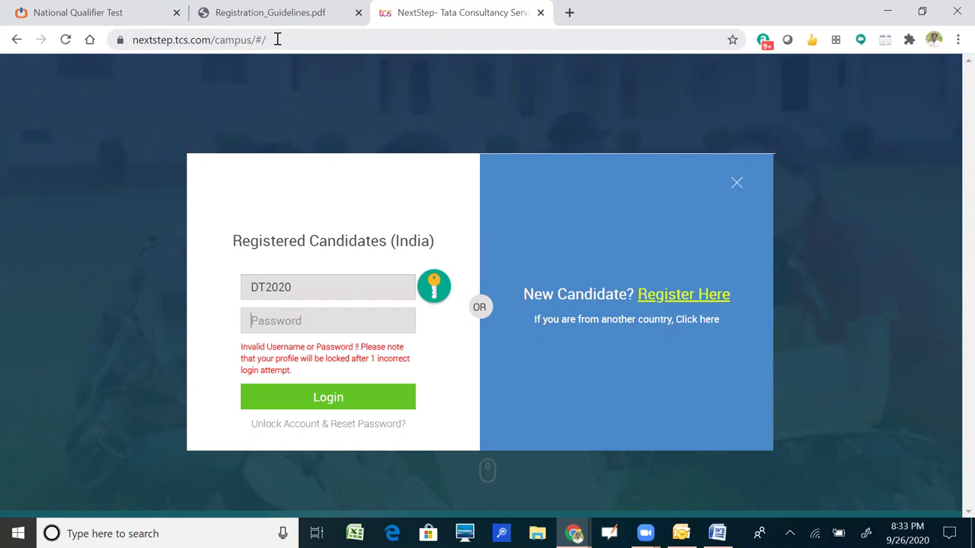
{"action": "left_click", "coordinate": [132, 41]}
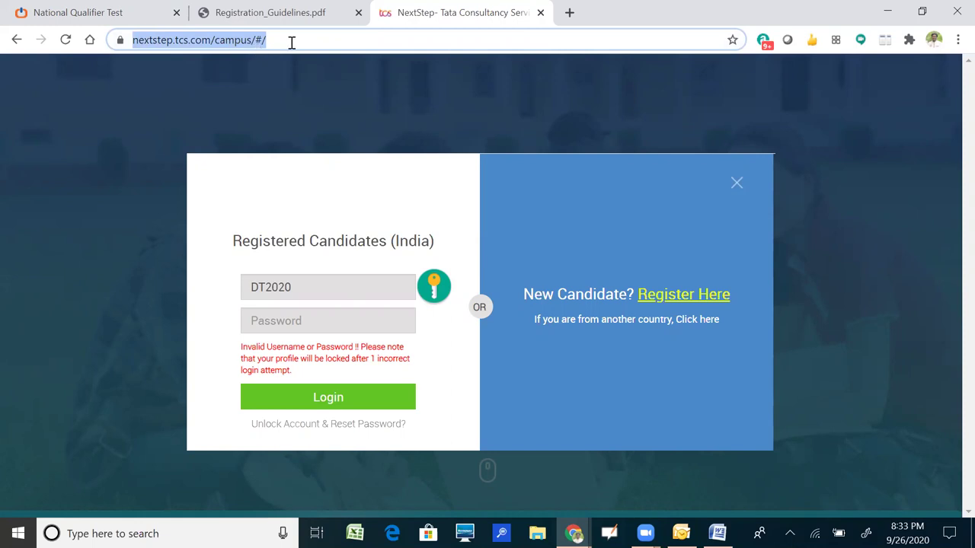
{"action": "key", "text": "End"}
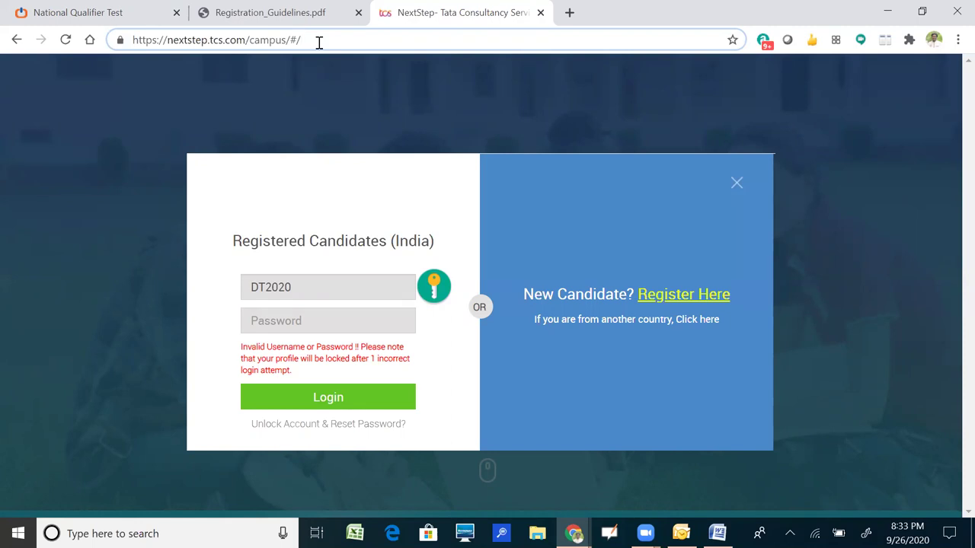
{"action": "key", "text": "Return"}
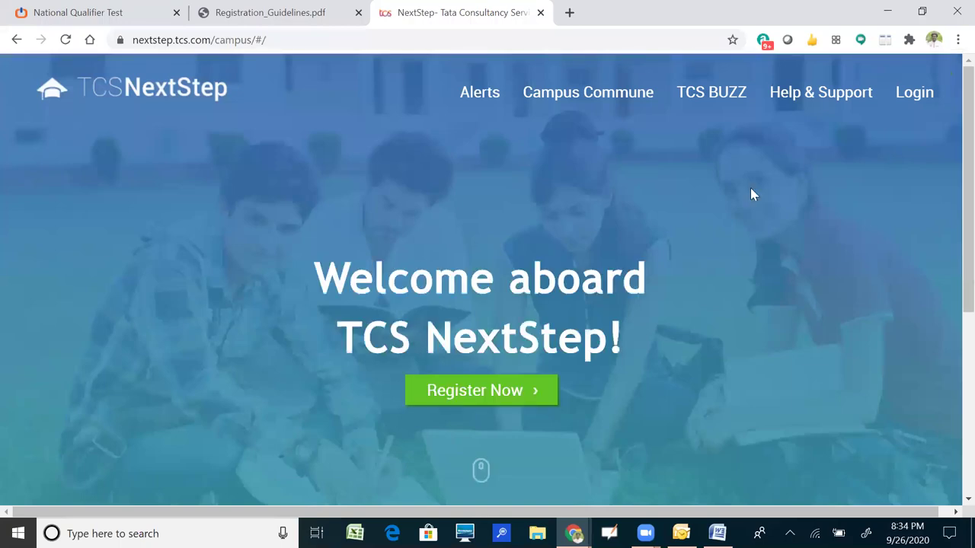
Log in as a registered candidate with the reference ID and password.
{"action": "left_click", "coordinate": [913, 93]}
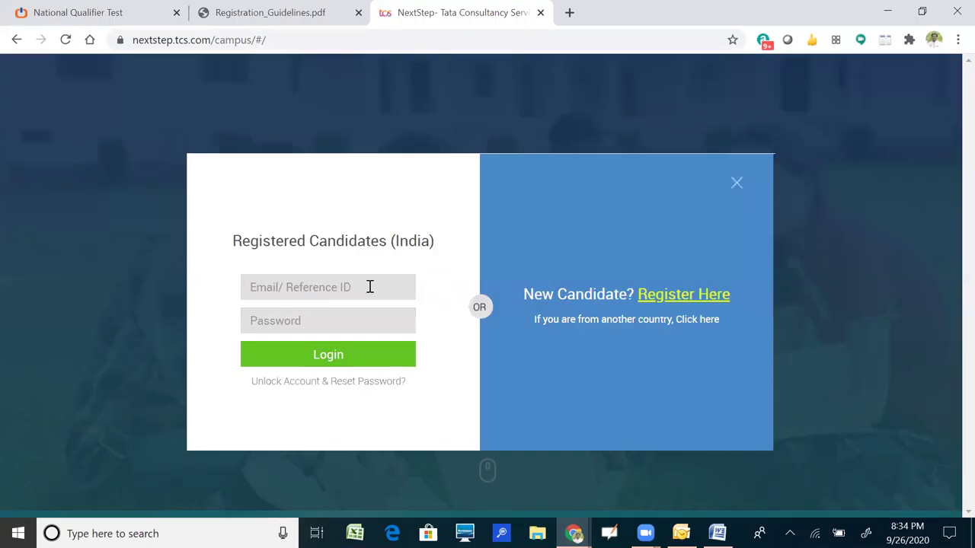
{"action": "left_click", "coordinate": [369, 287]}
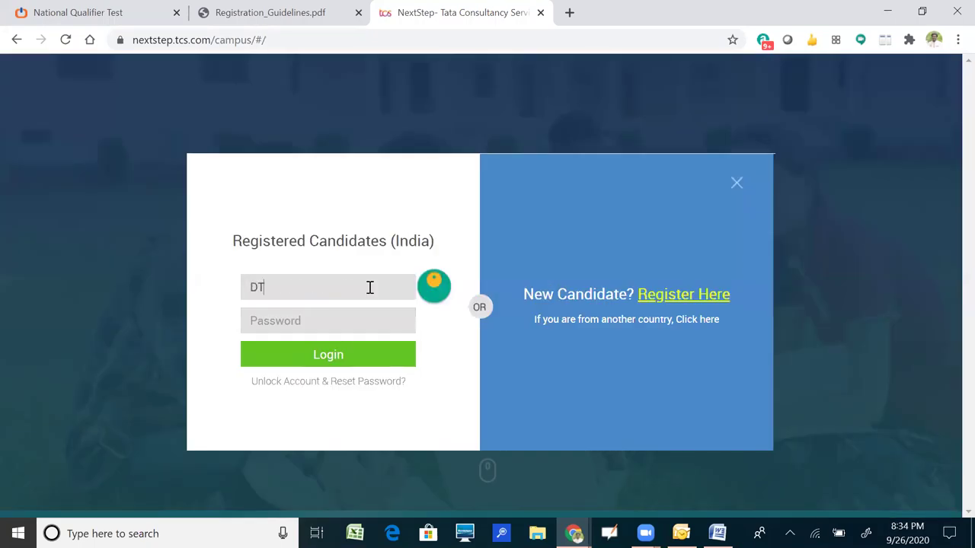
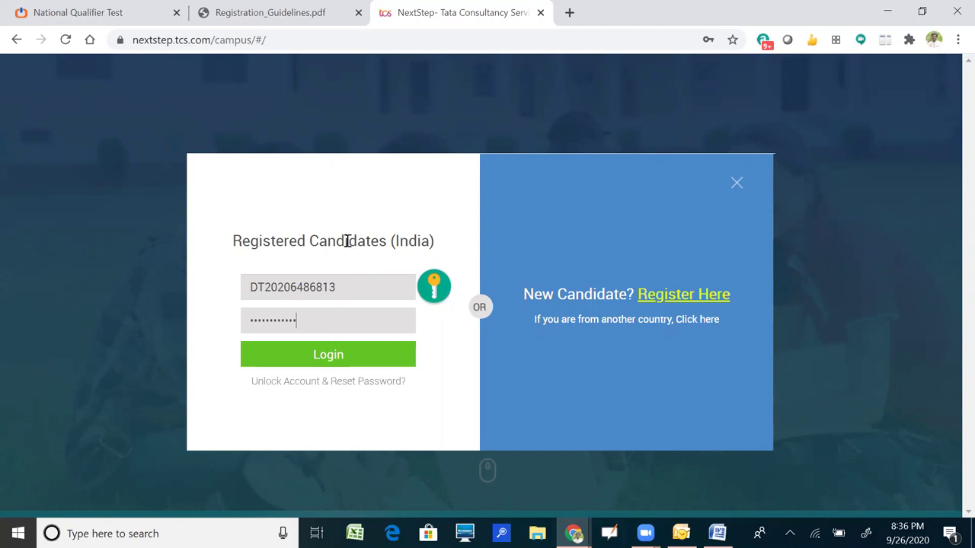
{"action": "left_click", "coordinate": [325, 355]}
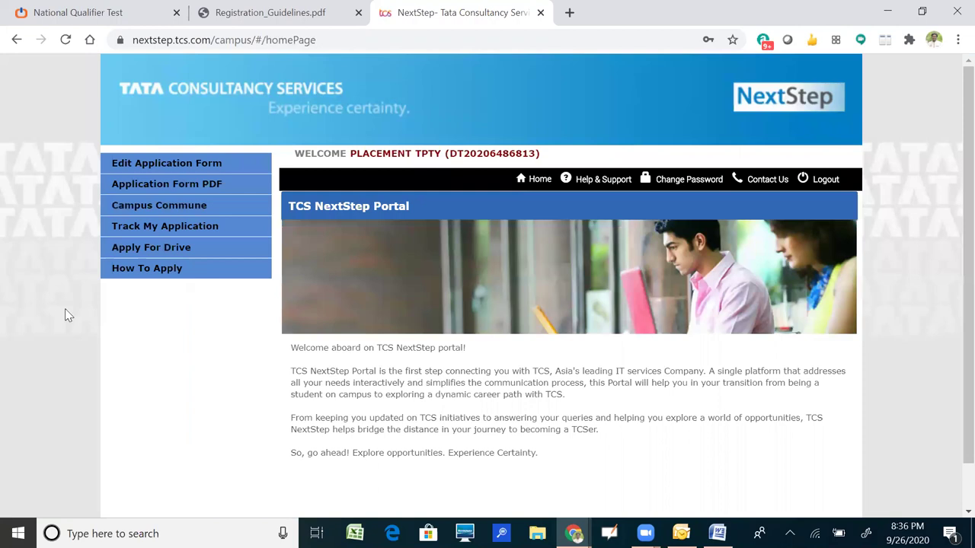
Go to the Application Form PDF page with the reminder to bring a printed form and CV.
{"action": "left_click", "coordinate": [119, 184]}
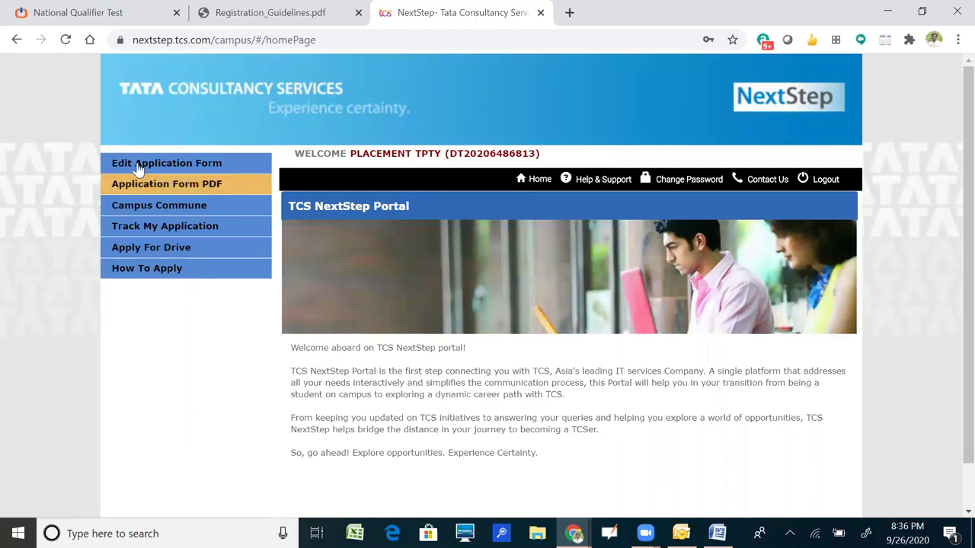
{"action": "left_click", "coordinate": [175, 191]}
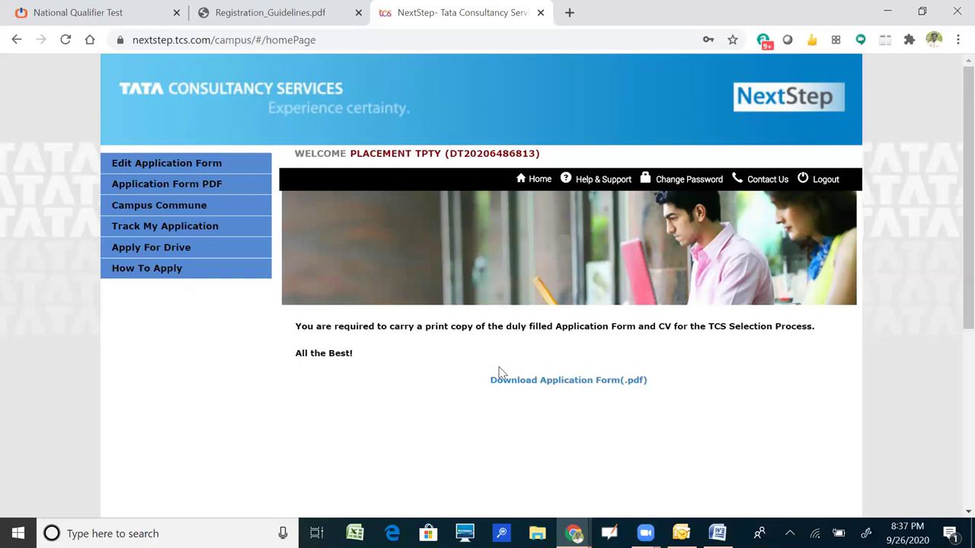
{"action": "left_click", "coordinate": [218, 254]}
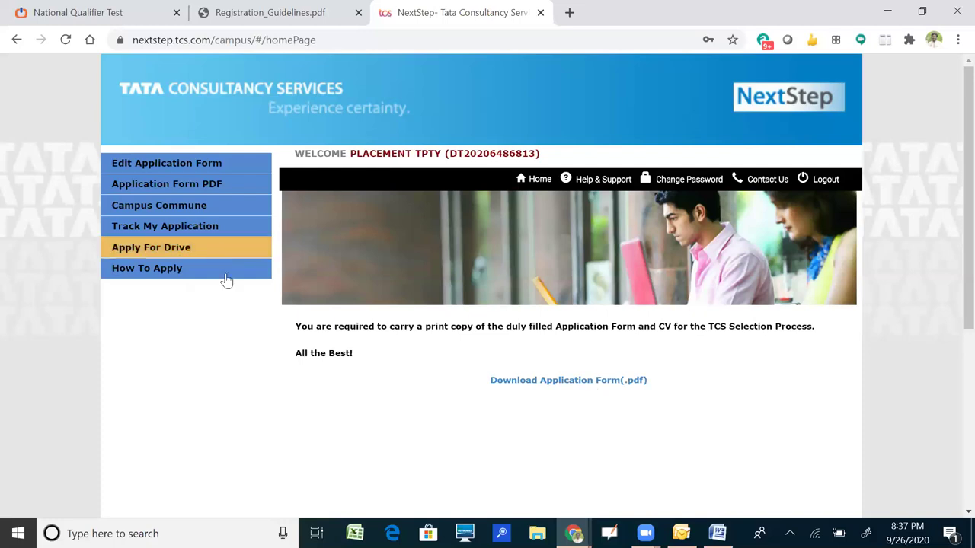
Start the Apply For Drive application, enter the NQT registration number and submit it.
{"action": "left_click", "coordinate": [183, 251]}
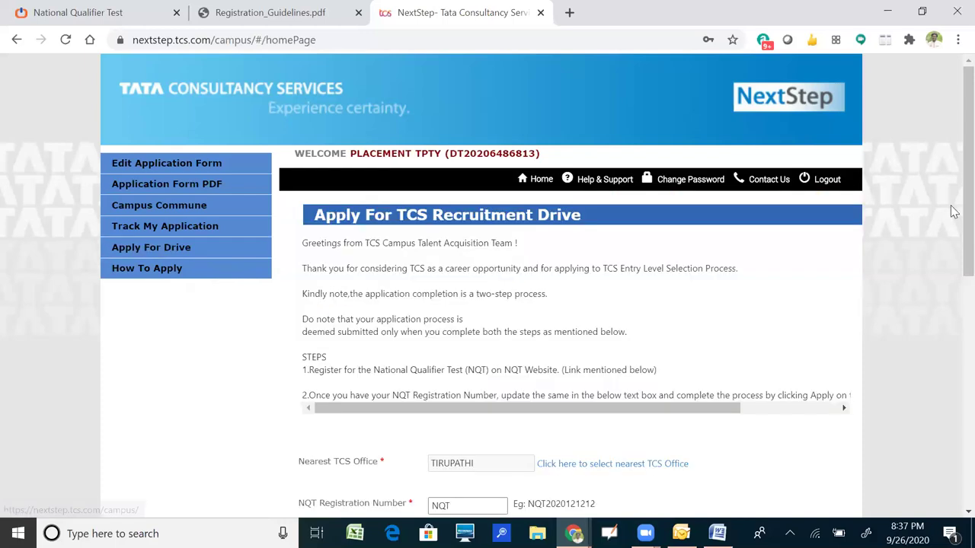
{"action": "scroll", "coordinate": [472, 257], "scroll_direction": "down", "scroll_amount": 2}
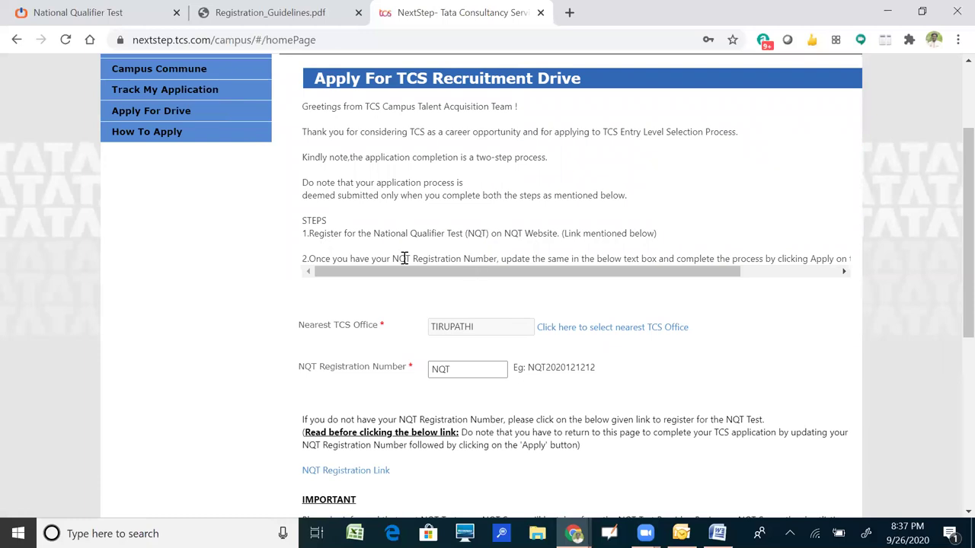
{"action": "left_click", "coordinate": [475, 369]}
{"action": "scroll", "coordinate": [952, 286], "scroll_direction": "down", "scroll_amount": 1}
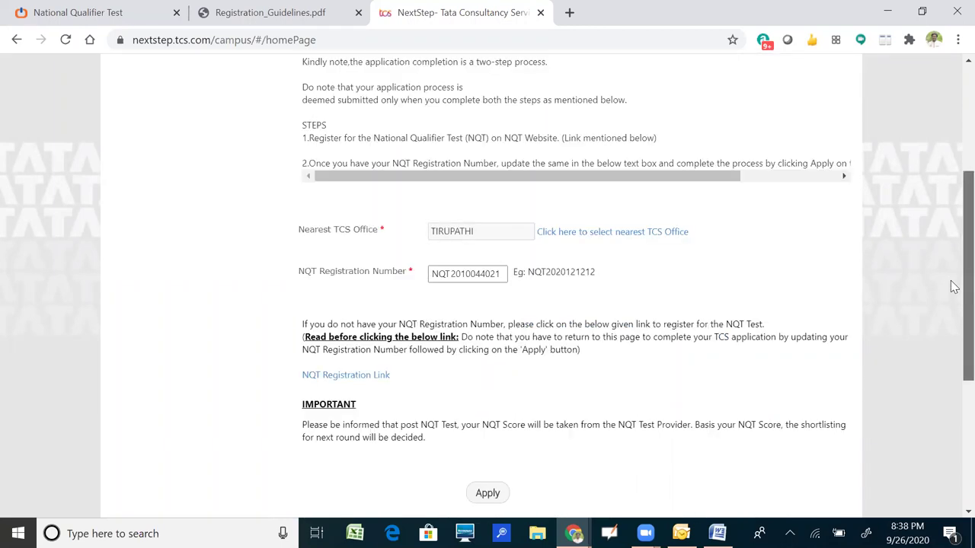
{"action": "scroll", "coordinate": [362, 190], "scroll_direction": "down", "scroll_amount": 1}
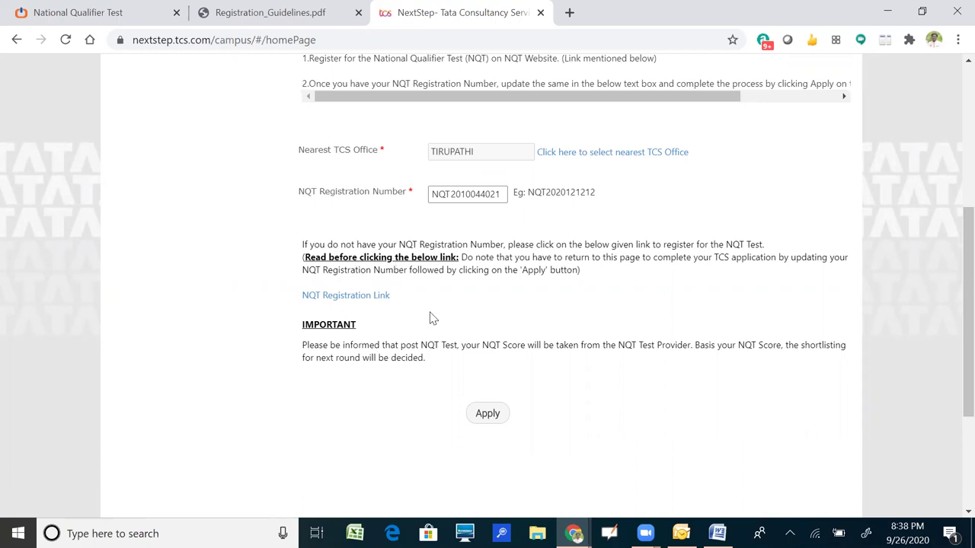
{"action": "left_click", "coordinate": [487, 416]}
{"action": "left_click", "coordinate": [488, 418]}
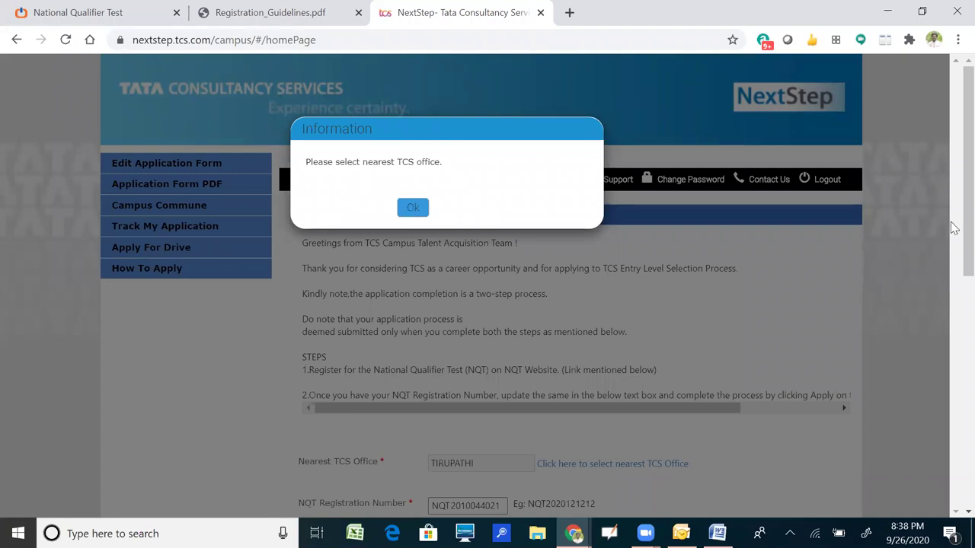
Dismiss the warning, choose CHENNAI as the nearest TCS office and resubmit the drive application.
{"action": "key", "text": "Return"}
{"action": "scroll", "coordinate": [800, 274], "scroll_direction": "down", "scroll_amount": 2}
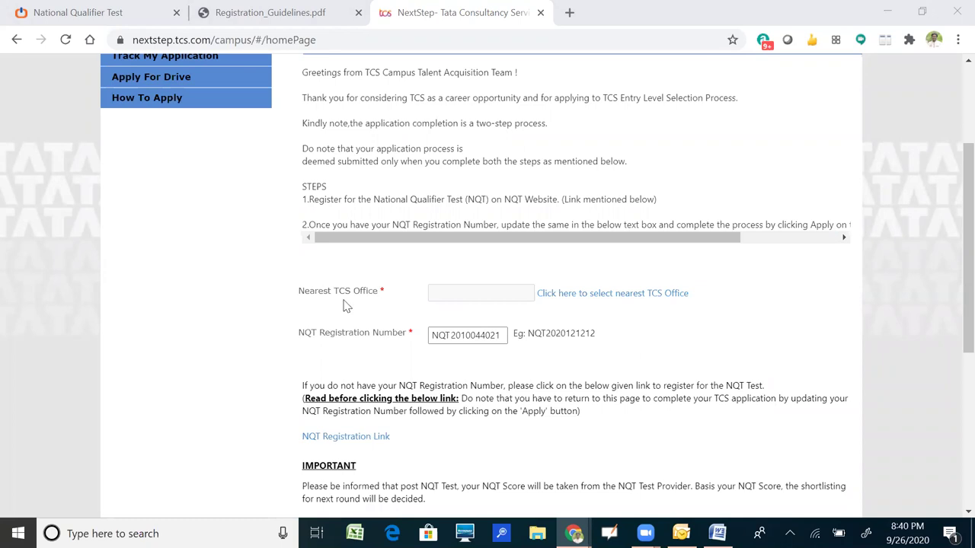
{"action": "left_click", "coordinate": [600, 297]}
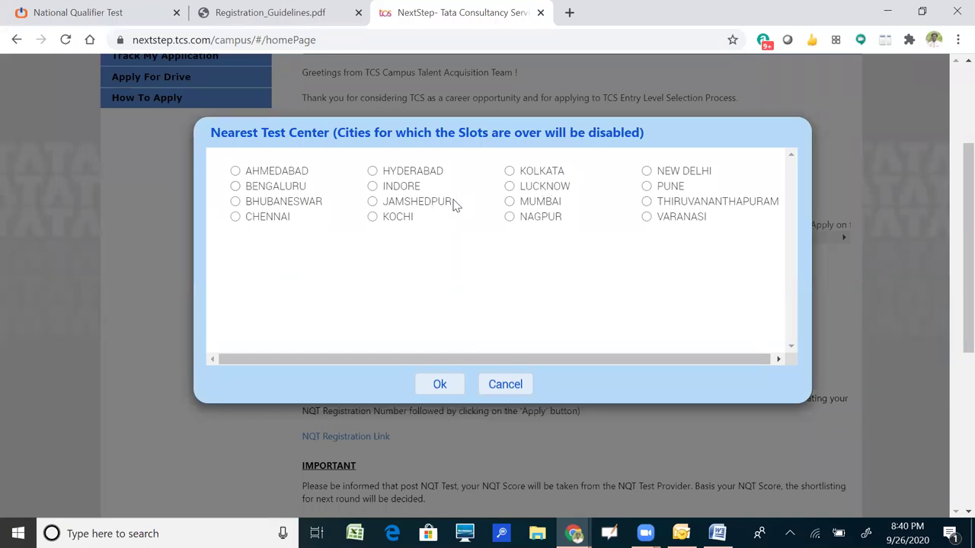
{"action": "left_click", "coordinate": [297, 220]}
{"action": "left_click", "coordinate": [432, 388]}
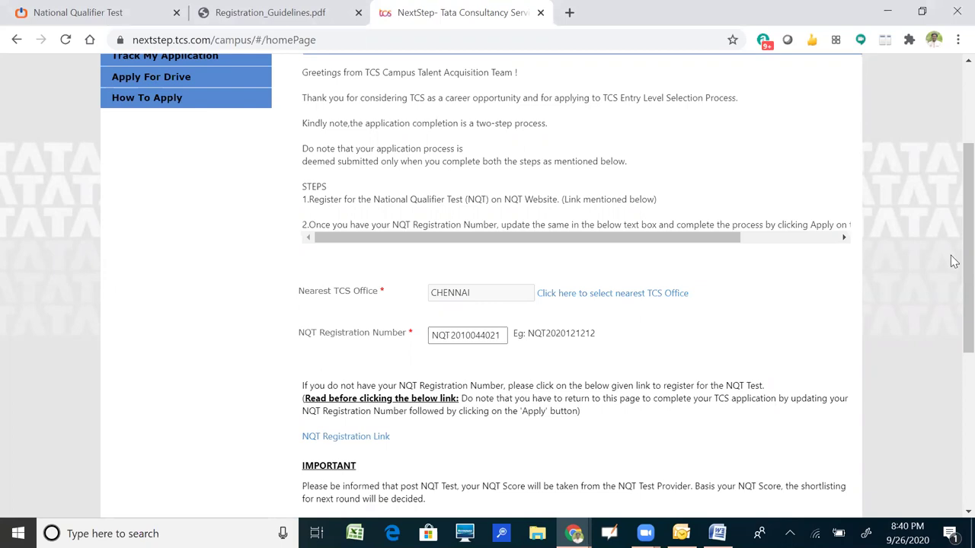
{"action": "scroll", "coordinate": [954, 330], "scroll_direction": "down", "scroll_amount": 2}
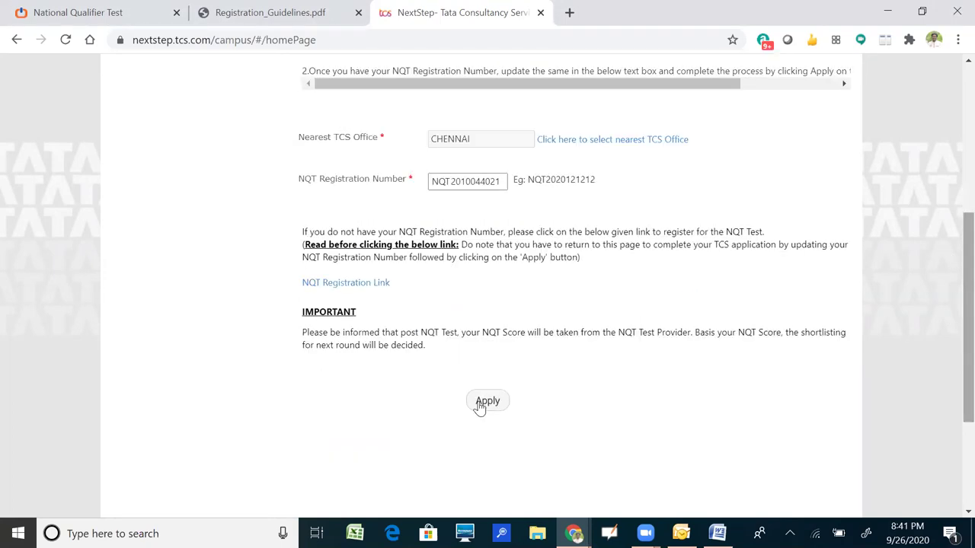
{"action": "left_click", "coordinate": [488, 402]}
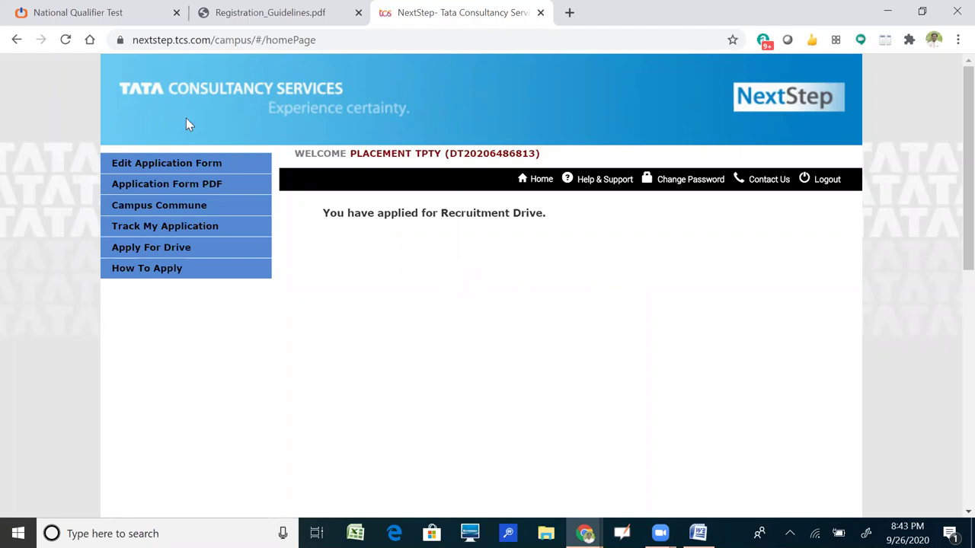
Check the NQT tab, confirm the 'You have applied for Recruitment Drive.' message, then log out.
{"action": "left_click", "coordinate": [121, 14]}
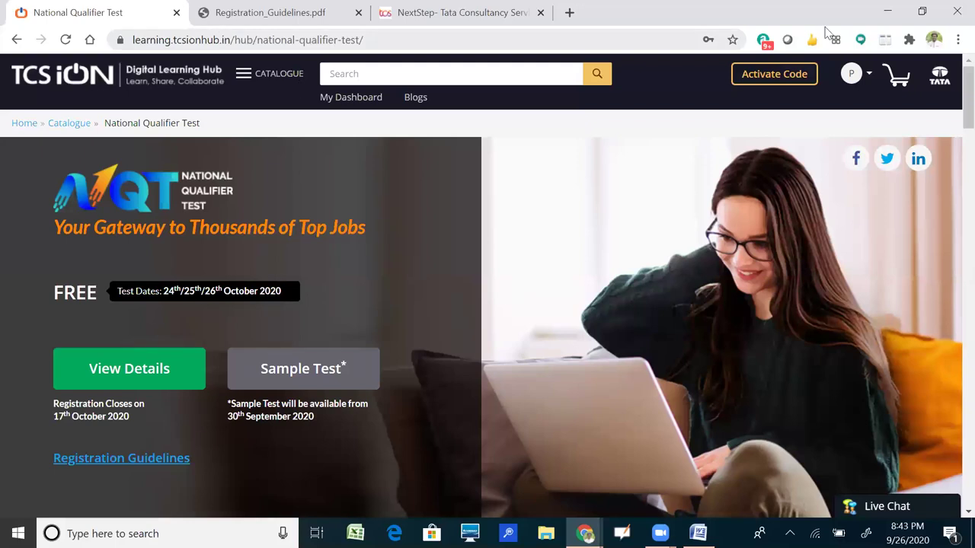
{"action": "left_click", "coordinate": [407, 15]}
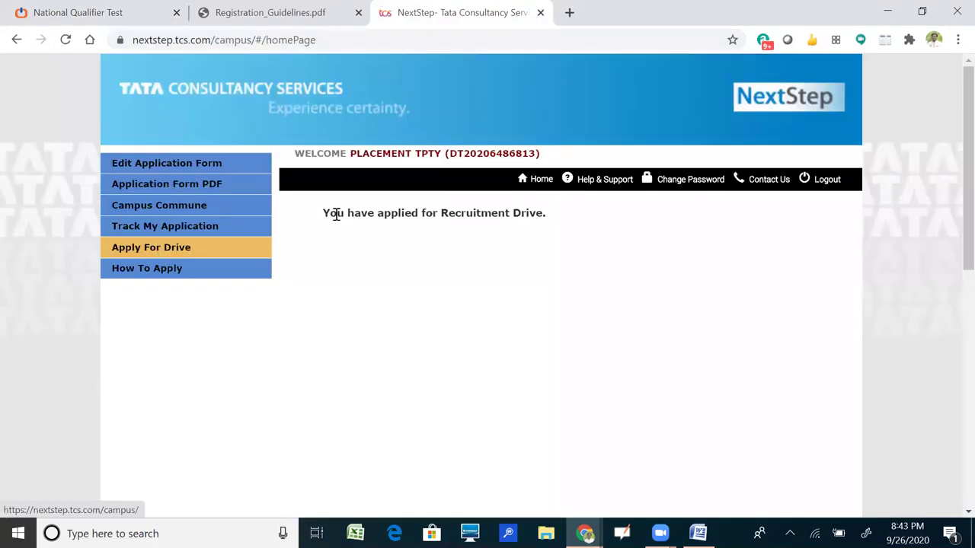
{"action": "left_click_drag", "start_coordinate": [323, 216], "coordinate": [592, 242]}
{"action": "left_click", "coordinate": [491, 254]}
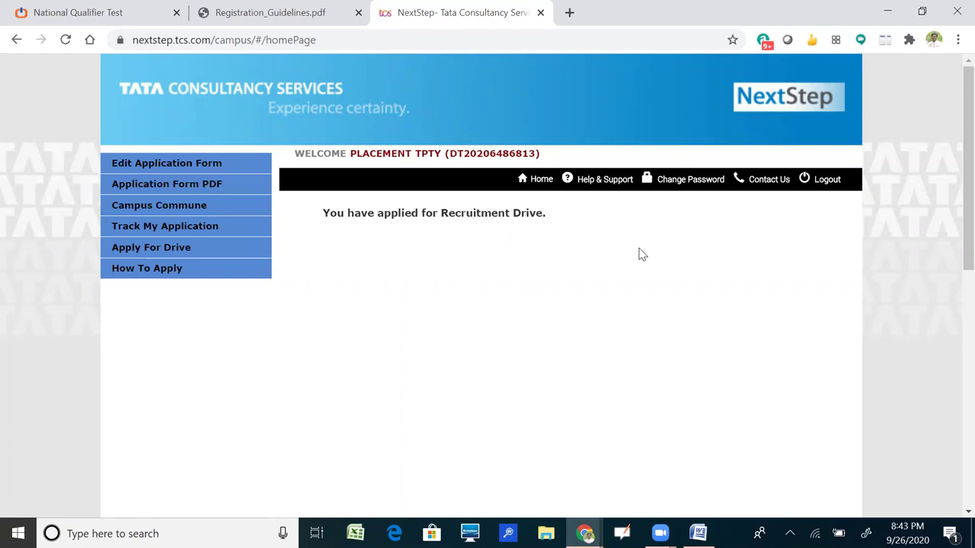
{"action": "left_click", "coordinate": [824, 181]}
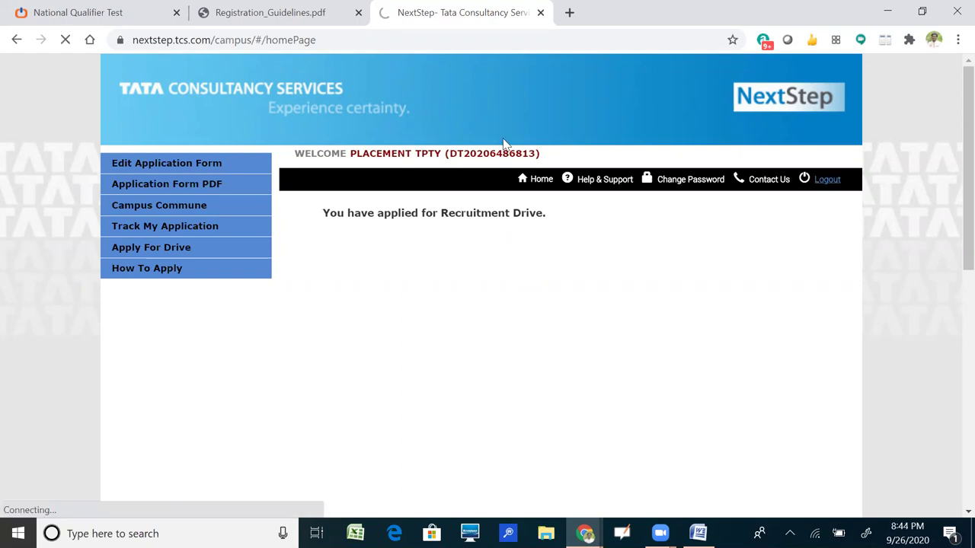